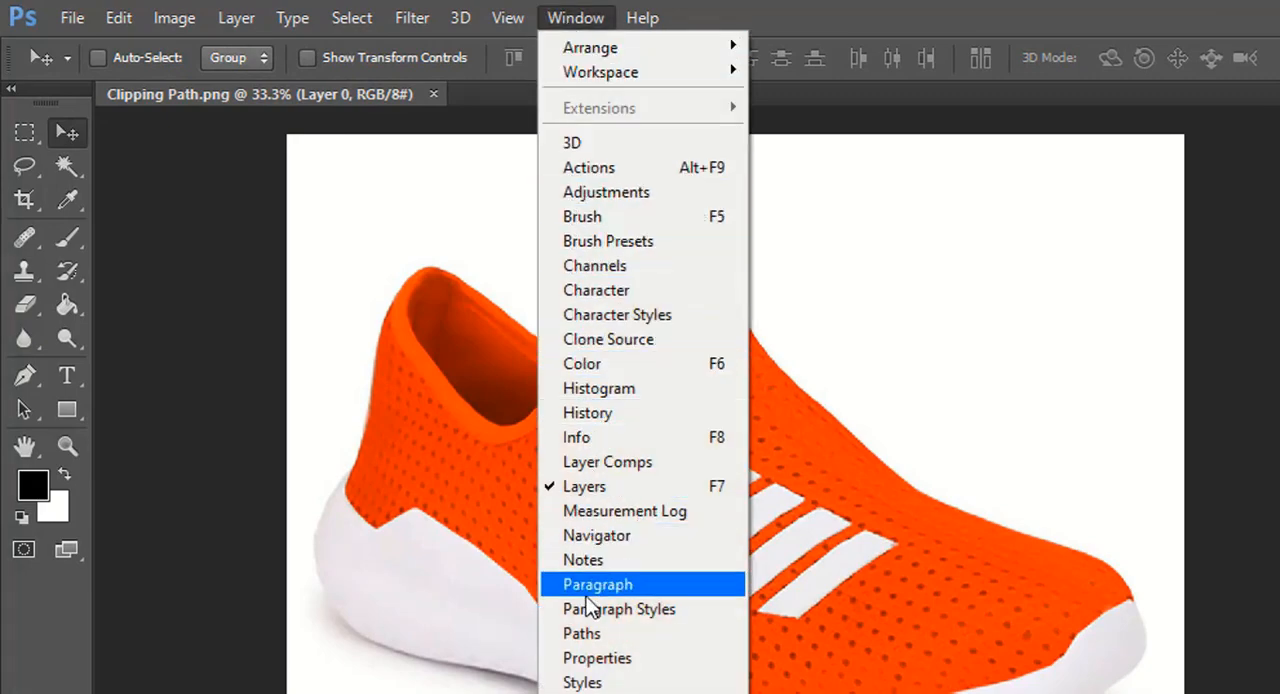
- Show the list of paths and start a Pen tool path around the heel of the white sole
click(582, 633)
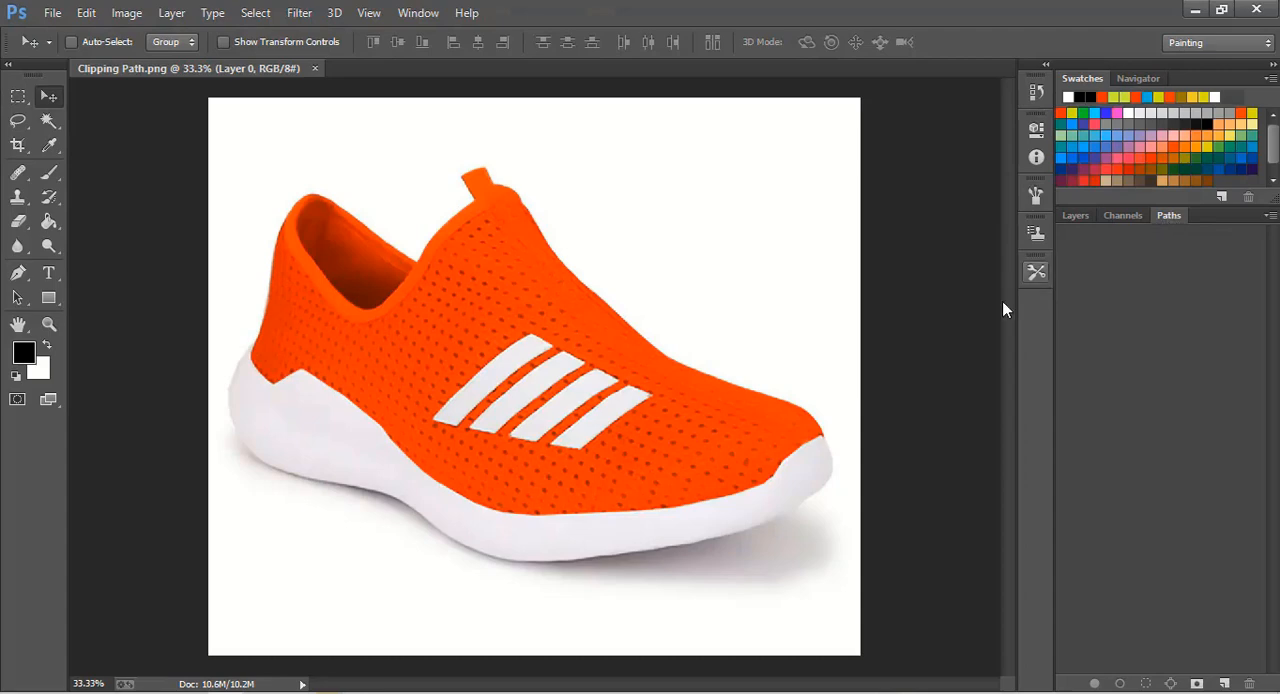
click(18, 273)
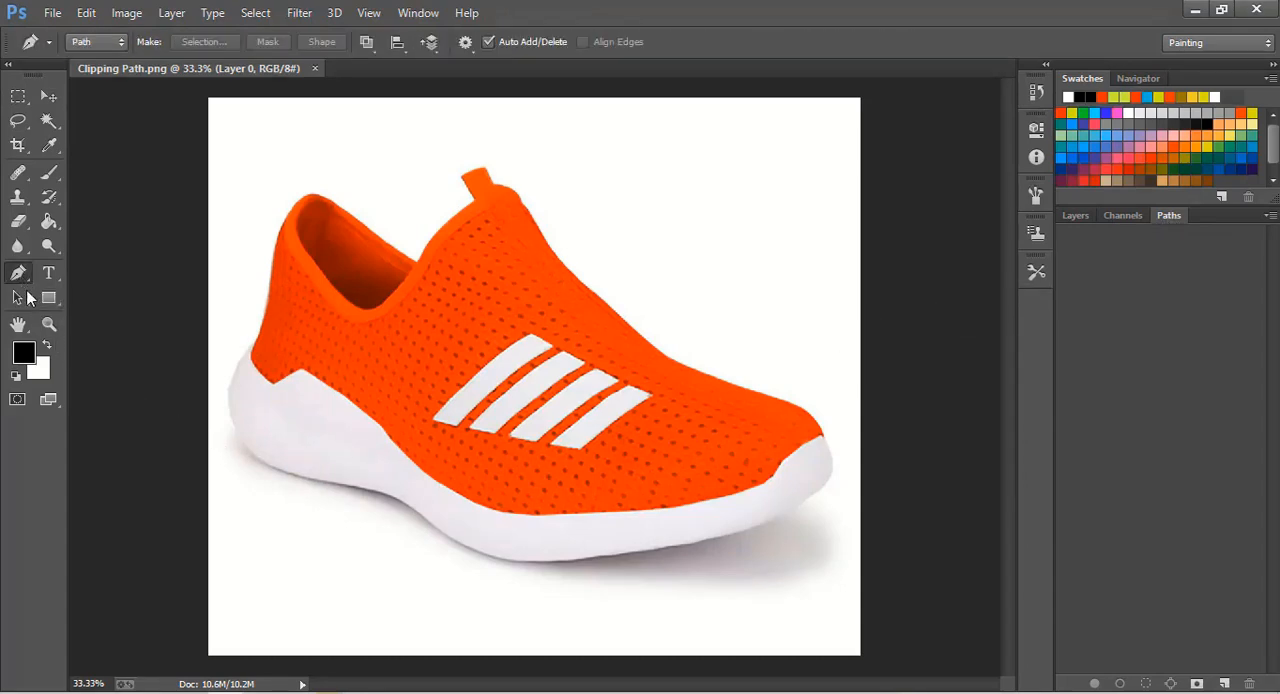
click(50, 326)
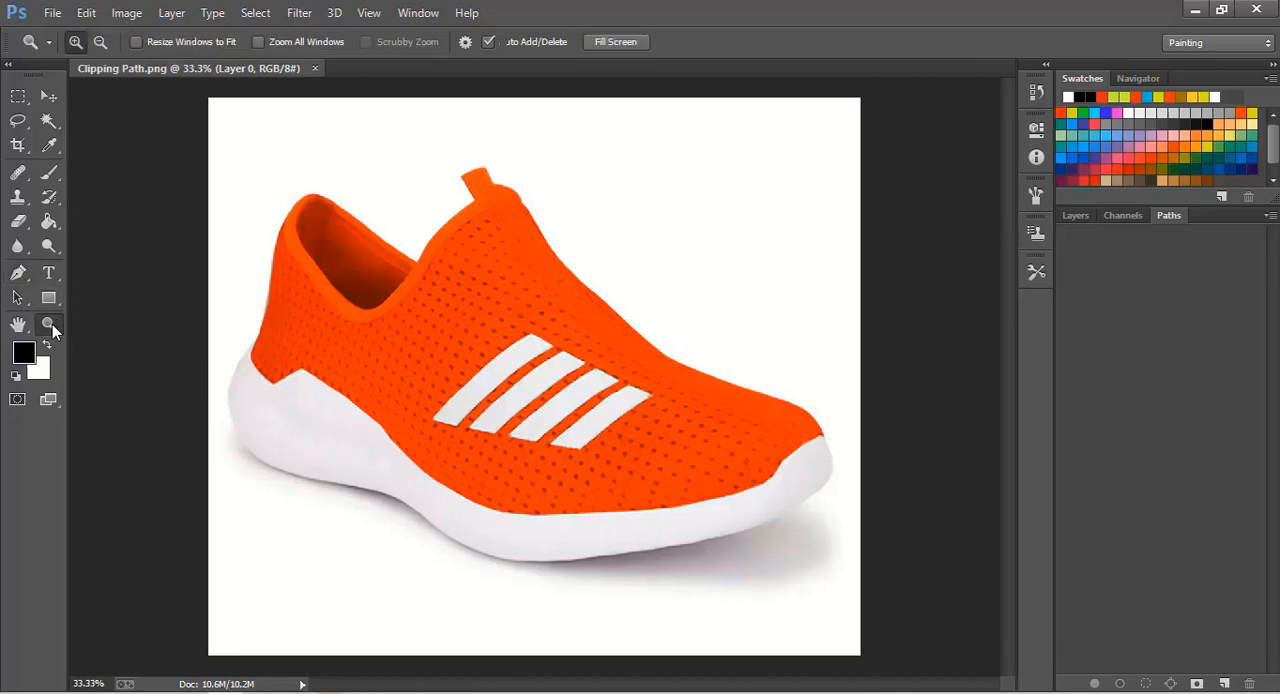
click(321, 398)
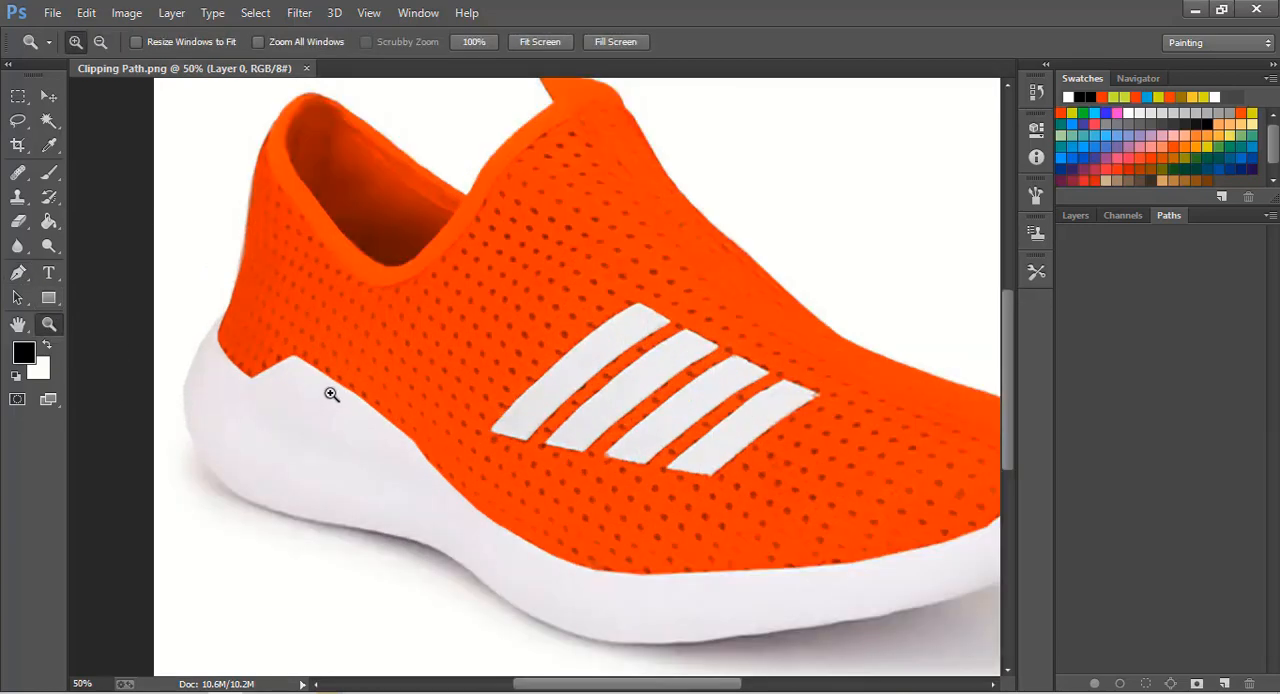
click(18, 274)
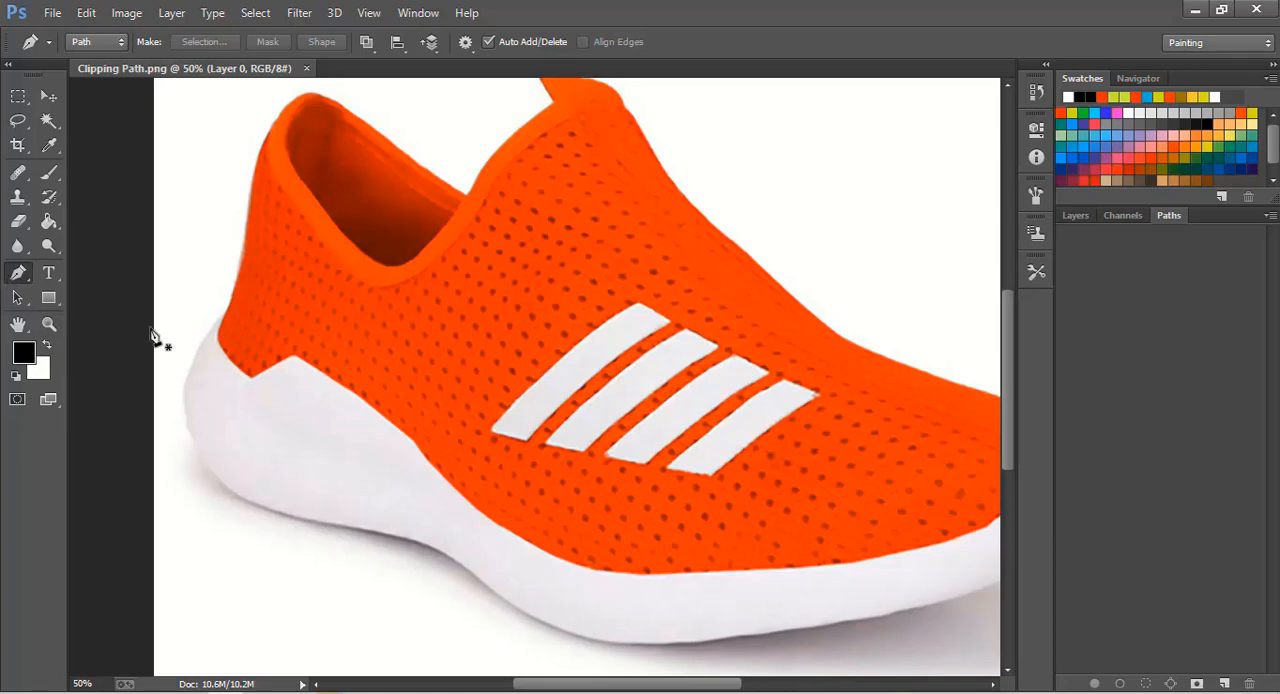
click(182, 396)
drag(298, 517, 410, 542)
key(alt)
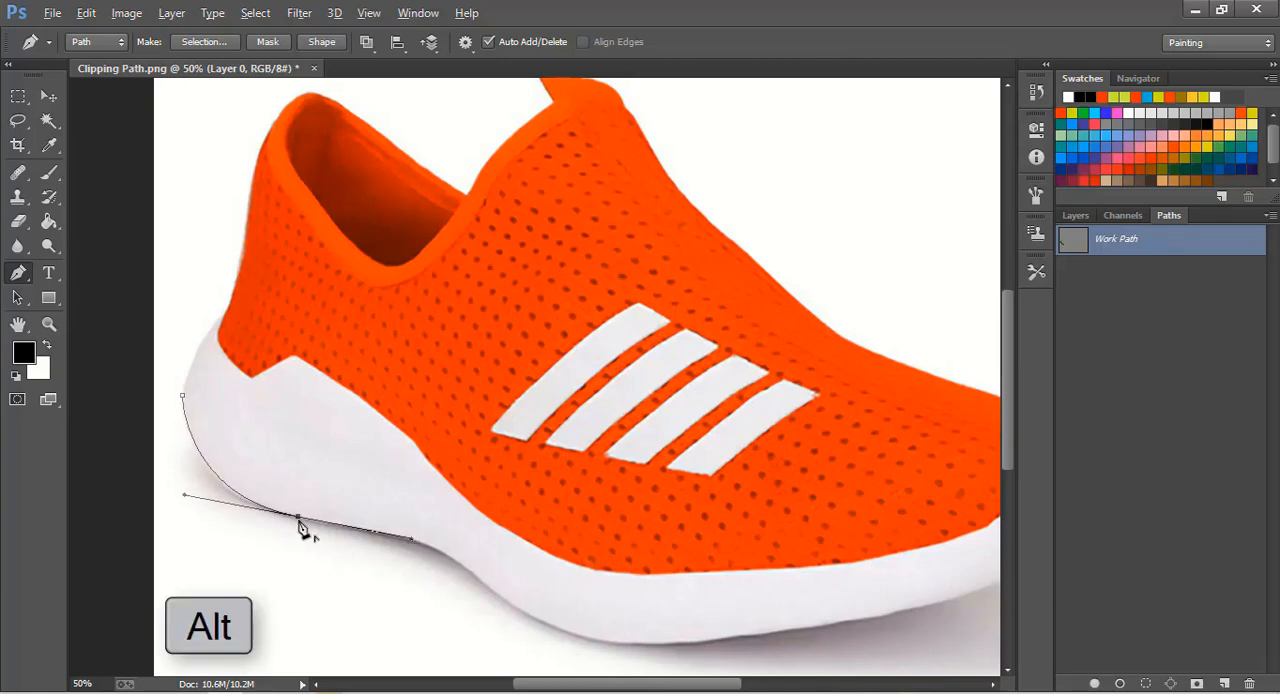
- Continue the path along the sole's lower edge from the heel, through the arch, to the middle of the forefoot
drag(433, 548, 493, 563)
alt+click(433, 548)
drag(506, 614, 360, 479)
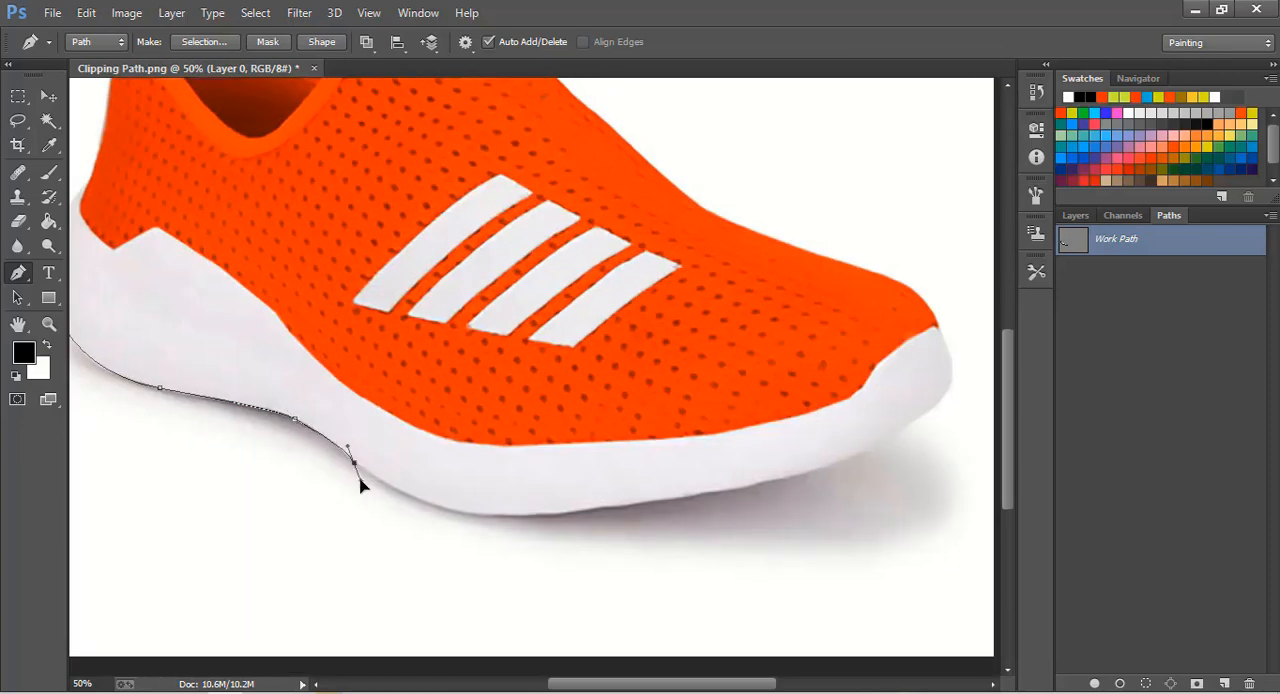
drag(496, 517, 360, 473)
alt+click(275, 486)
alt+click(337, 476)
drag(382, 471, 415, 463)
alt+click(383, 472)
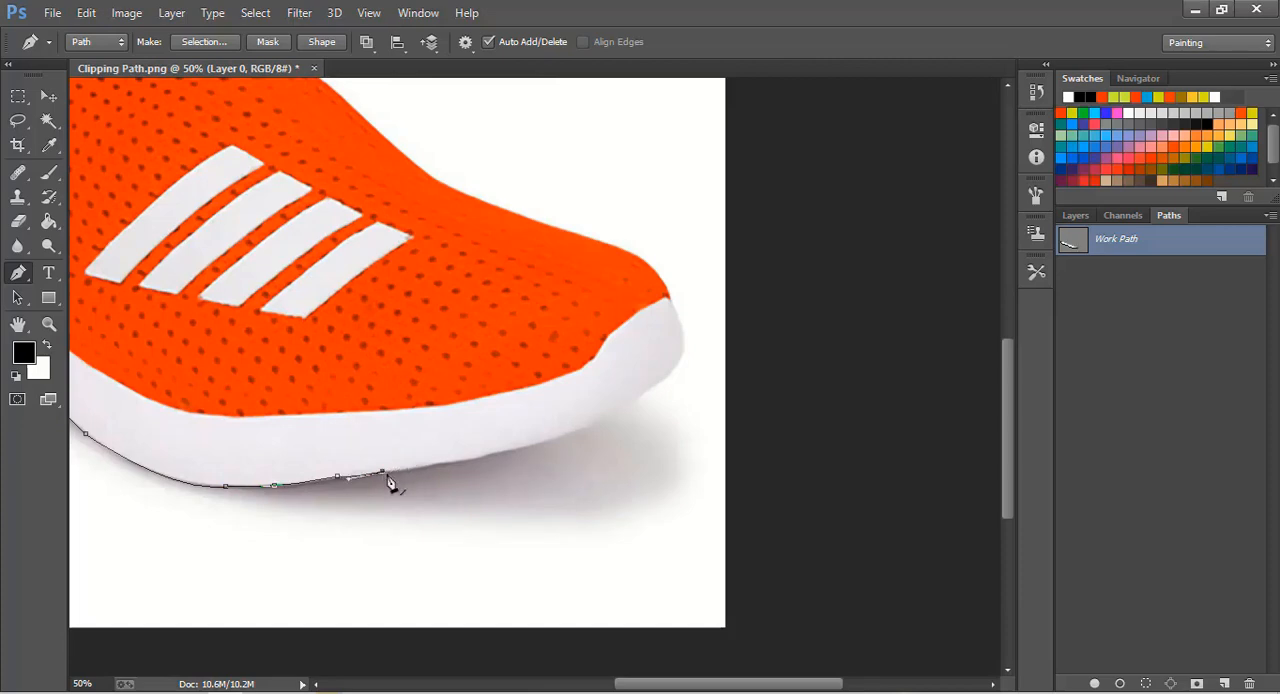
- Trace the sole's lower edge beneath the forefoot up to the underside of the toe
ctrl+click(468, 390)
ctrl+click(468, 390)
drag(488, 369, 434, 263)
drag(368, 414, 407, 403)
alt+click(368, 414)
drag(488, 391, 530, 379)
alt+click(488, 391)
drag(776, 305, 625, 300)
alt+click(517, 383)
drag(557, 325, 441, 407)
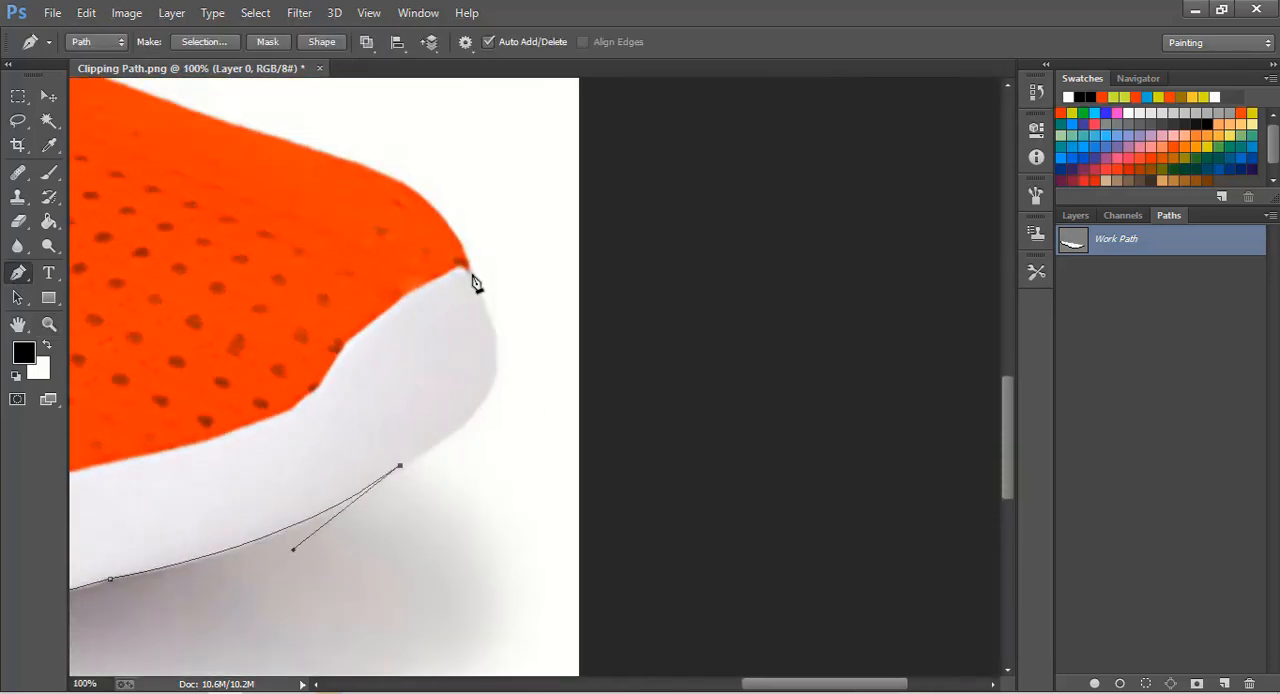
- Curve the path around the white toe cap and onto the orange upper's front edge
drag(476, 283, 594, 406)
alt+click(473, 276)
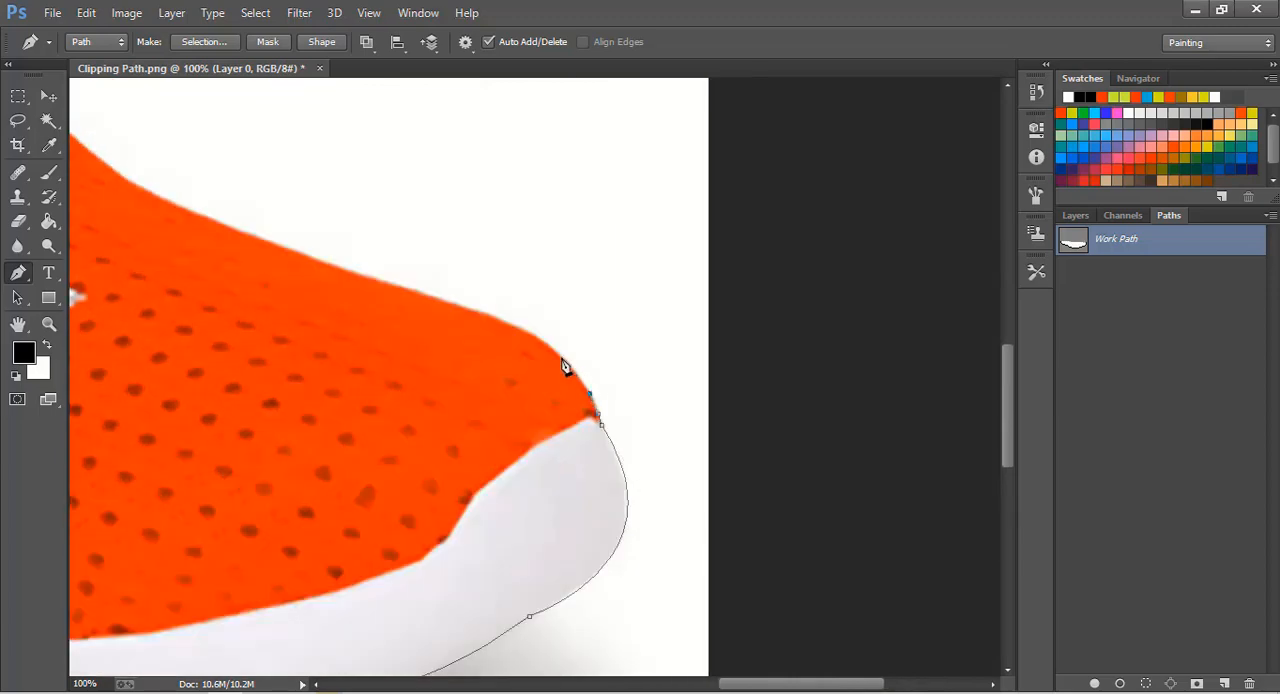
drag(554, 354, 863, 589)
- Trace the orange upper's top edge from the toe back to the base of the instep
drag(472, 413, 438, 415)
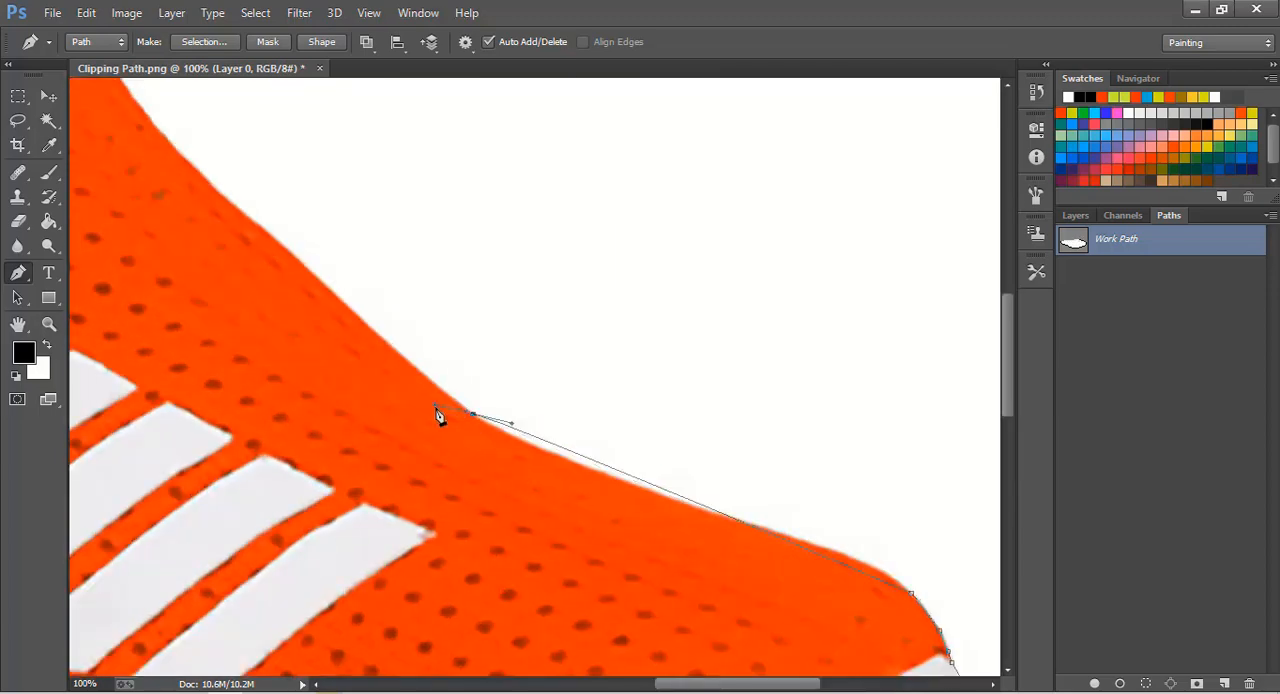
key(ctrl+z)
drag(709, 511, 569, 460)
alt+click(709, 512)
alt+click(604, 489)
drag(537, 525, 658, 608)
drag(482, 357, 438, 318)
key(ctrl+z)
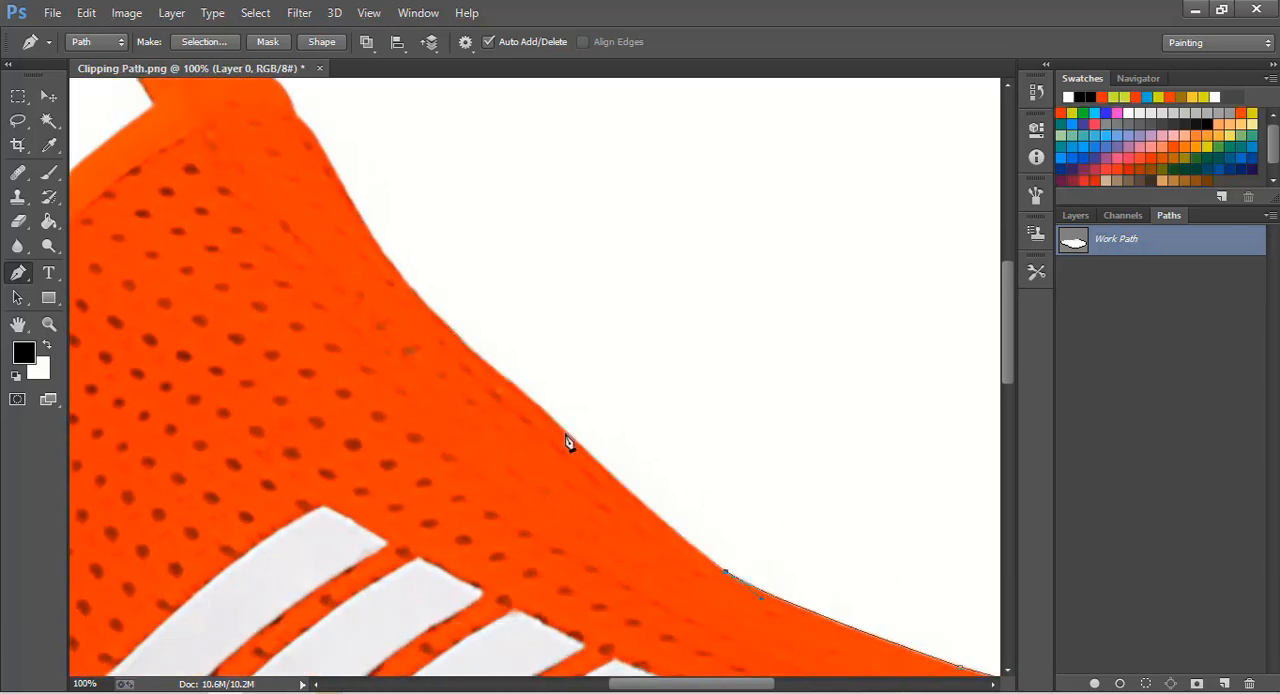
- Continue the path up the lower instep with curved anchor points along the orange edge
drag(566, 434, 554, 420)
alt+click(567, 434)
drag(440, 410, 541, 526)
drag(530, 424, 518, 410)
alt+click(530, 424)
drag(519, 464, 626, 552)
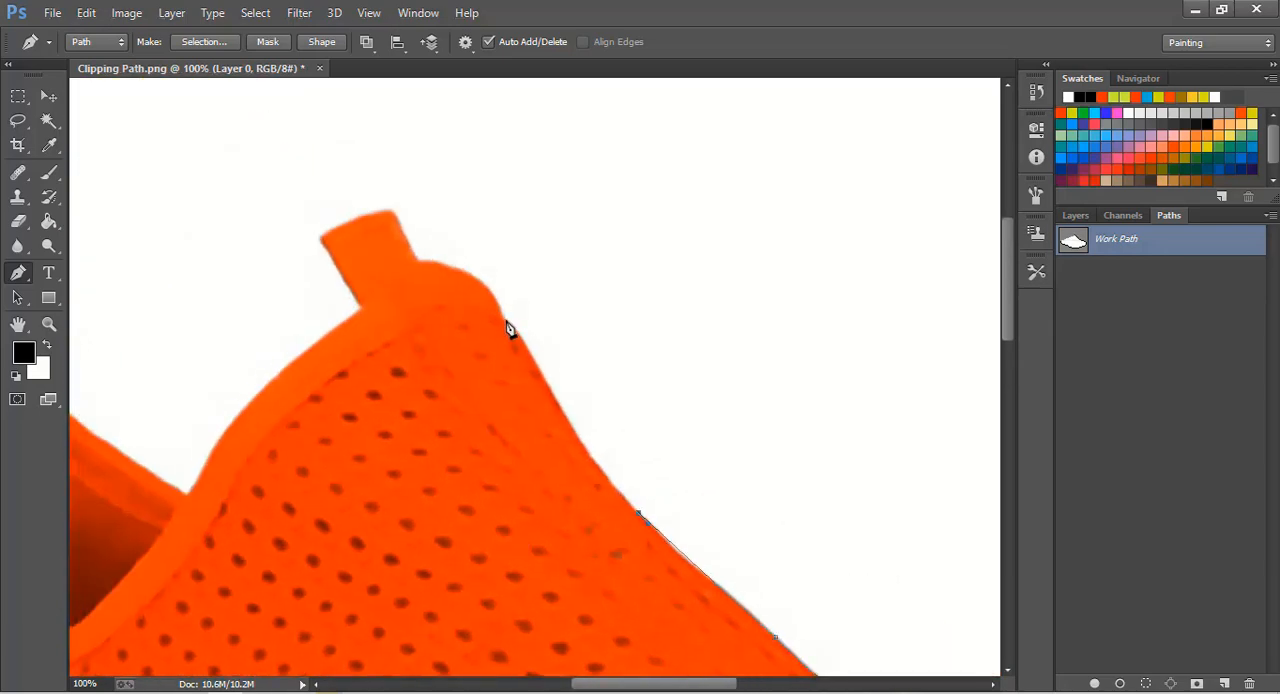
- Trace the upper instep edge to the point where the tongue's rounded top begins
drag(505, 319, 493, 292)
key(ctrl+z)
drag(531, 357, 493, 271)
alt+click(531, 357)
drag(459, 369, 559, 501)
drag(599, 450, 584, 454)
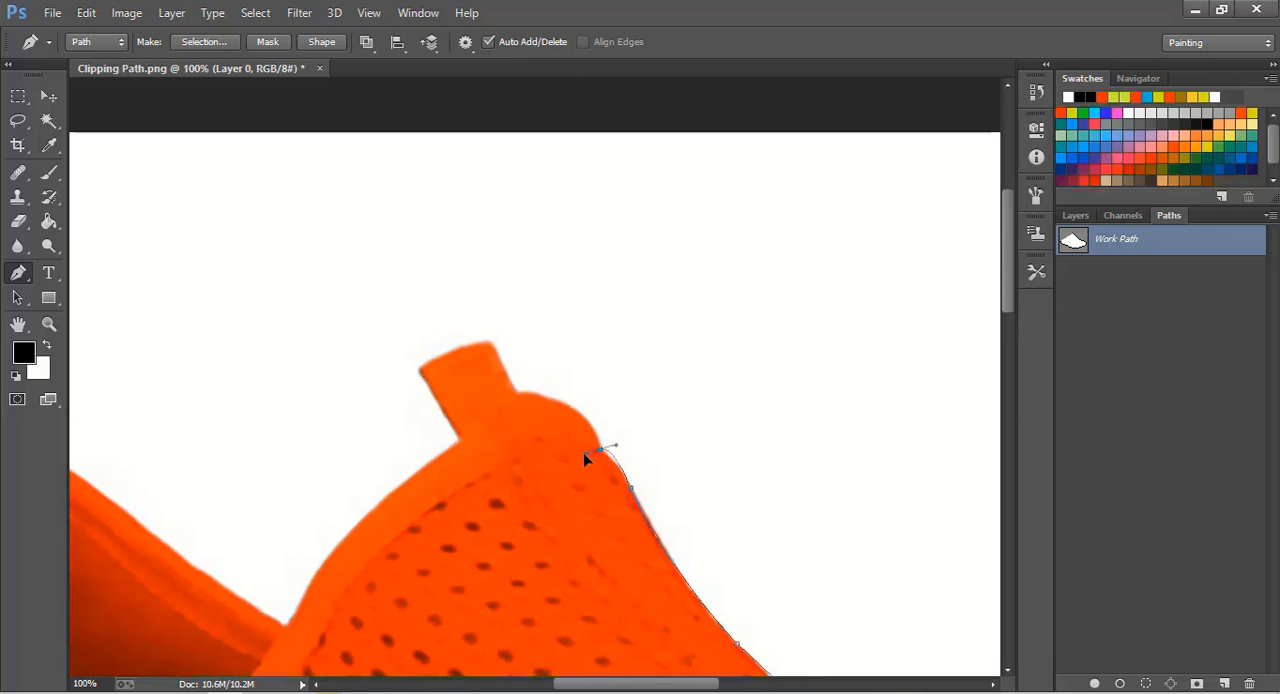
alt+click(600, 451)
- Outline the tongue's rounded top and the pull tab down to its inner base
drag(494, 387, 456, 469)
click(574, 409)
key(ctrl+z)
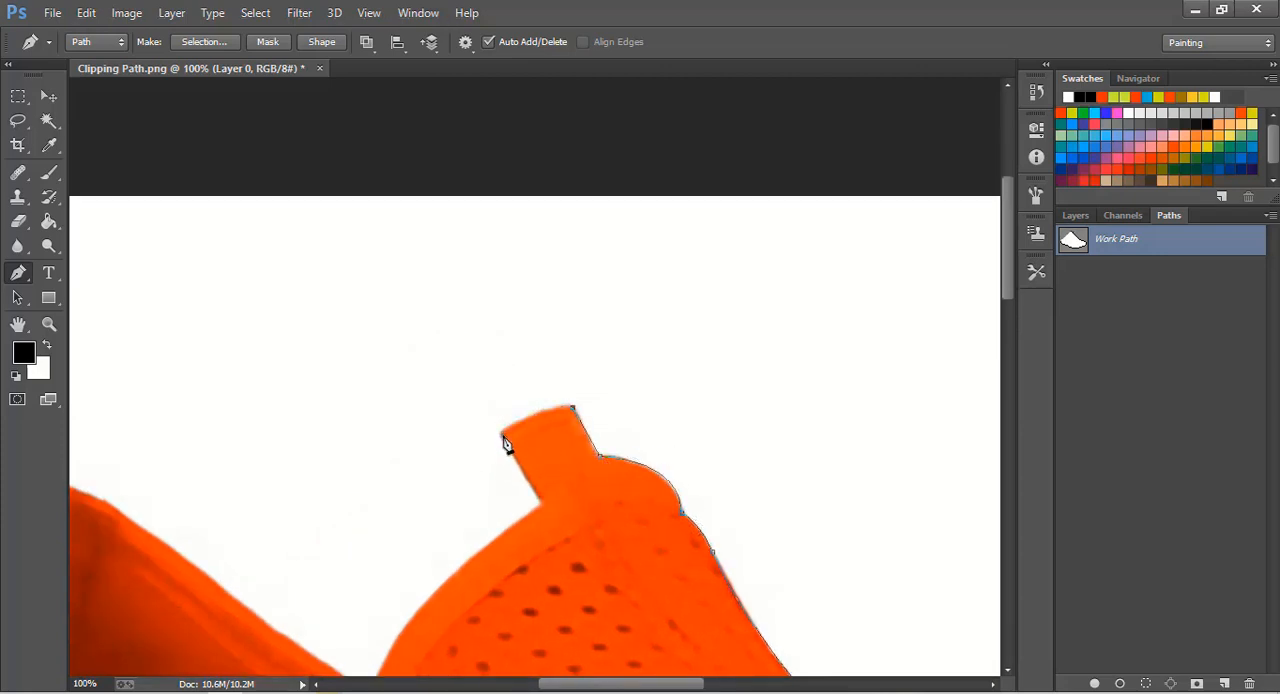
drag(502, 433, 467, 463)
alt+click(502, 434)
drag(541, 512, 752, 426)
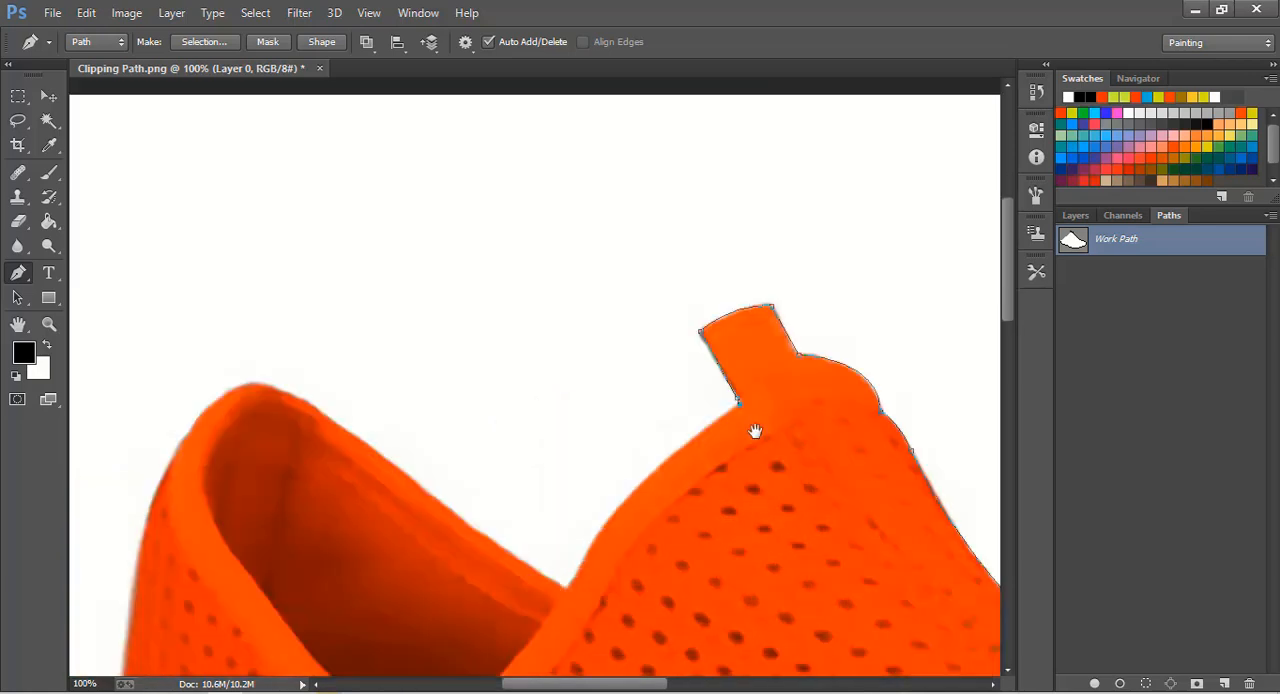
- Trace the tongue's inner edge down to the collar notch and continue along the rim of the shoe opening
drag(566, 589, 459, 664)
key(ctrl+z)
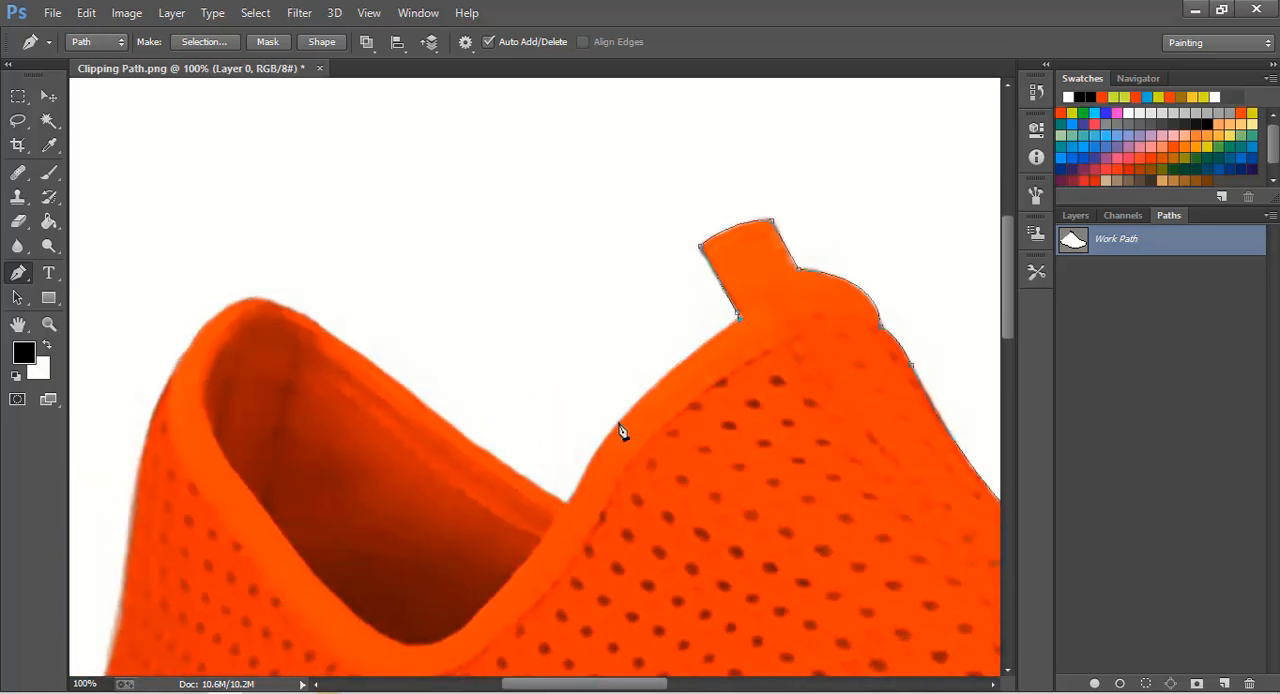
drag(587, 463, 566, 512)
click(340, 338)
drag(443, 450, 677, 589)
- Curve the path over the top of the heel collar and down the back of the orange upper
drag(415, 495, 356, 615)
alt+click(415, 495)
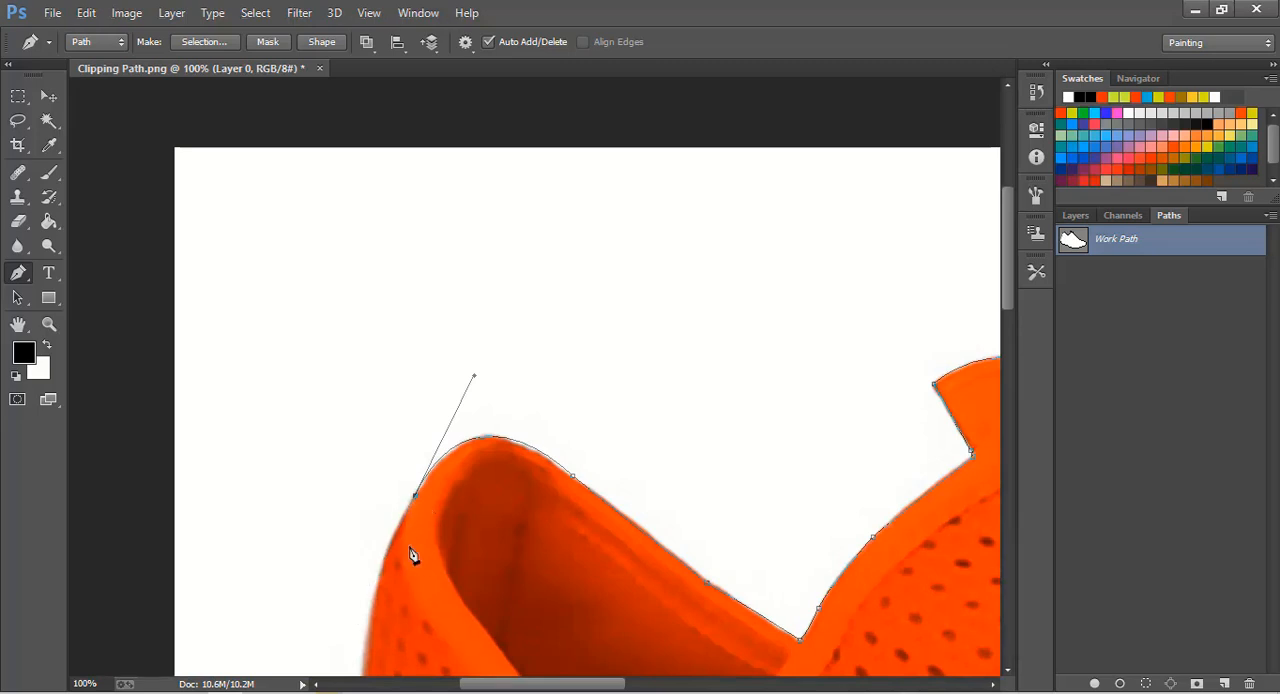
drag(410, 548, 553, 294)
drag(497, 477, 500, 629)
key(ctrl+z)
drag(515, 357, 500, 395)
alt+click(515, 357)
scroll(515, 452, down, 2)
key(ctrl+z)
alt+click(502, 353)
- Trace the lower heel onto the white sole and close the path at its starting point
drag(469, 498, 457, 512)
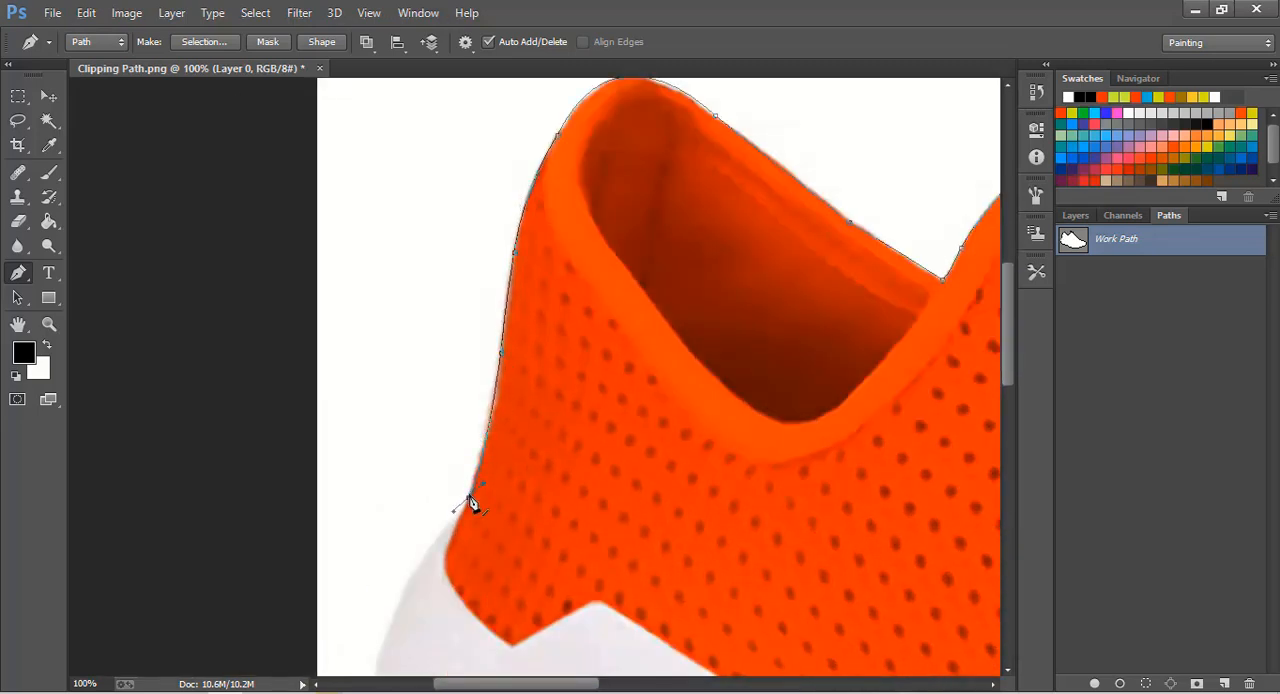
key(ctrl+z)
drag(489, 418, 593, 385)
alt+click(489, 418)
scroll(488, 419, down, 2)
alt+click(468, 395)
click(572, 368)
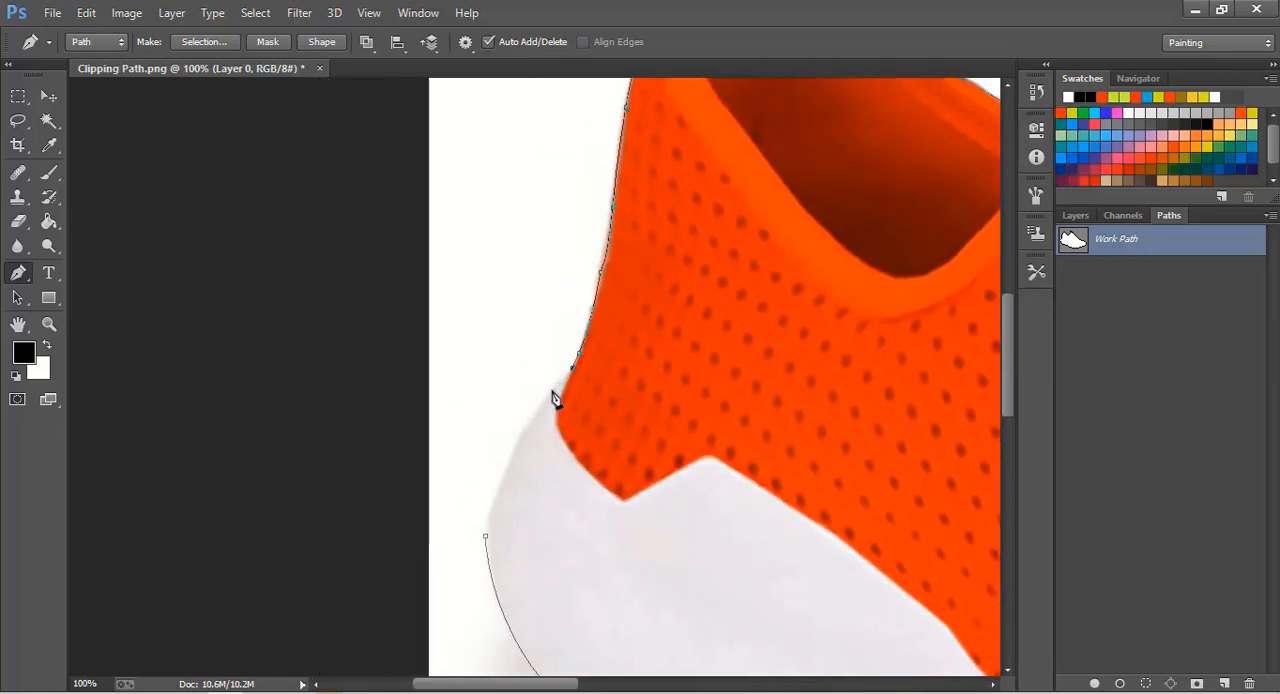
click(486, 537)
drag(487, 540, 495, 574)
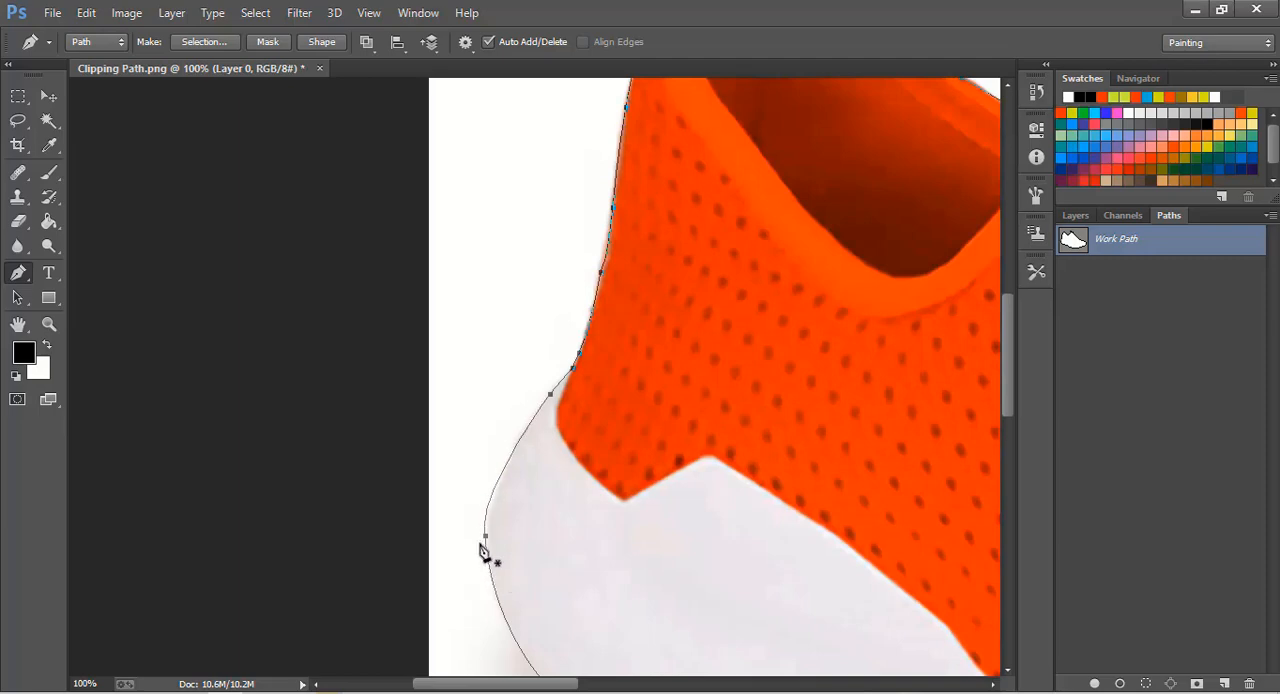
- Add a new empty path separate from the shoe's outline path
click(49, 324)
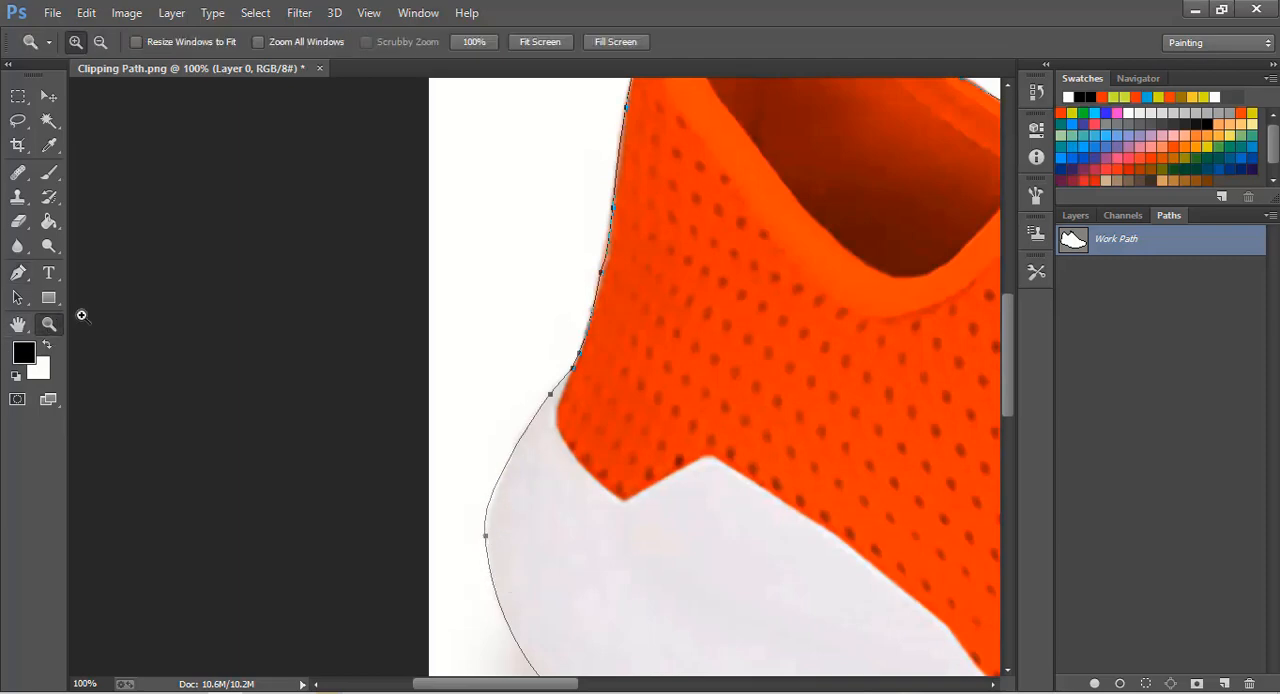
click(540, 41)
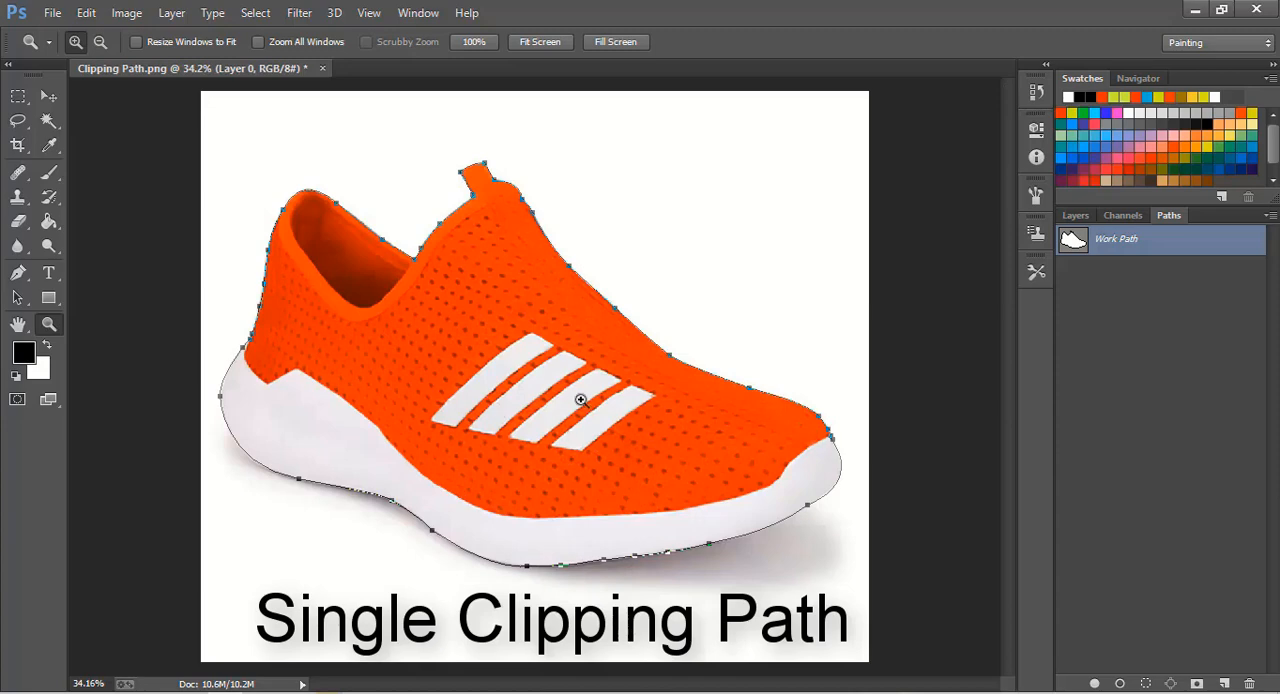
click(49, 96)
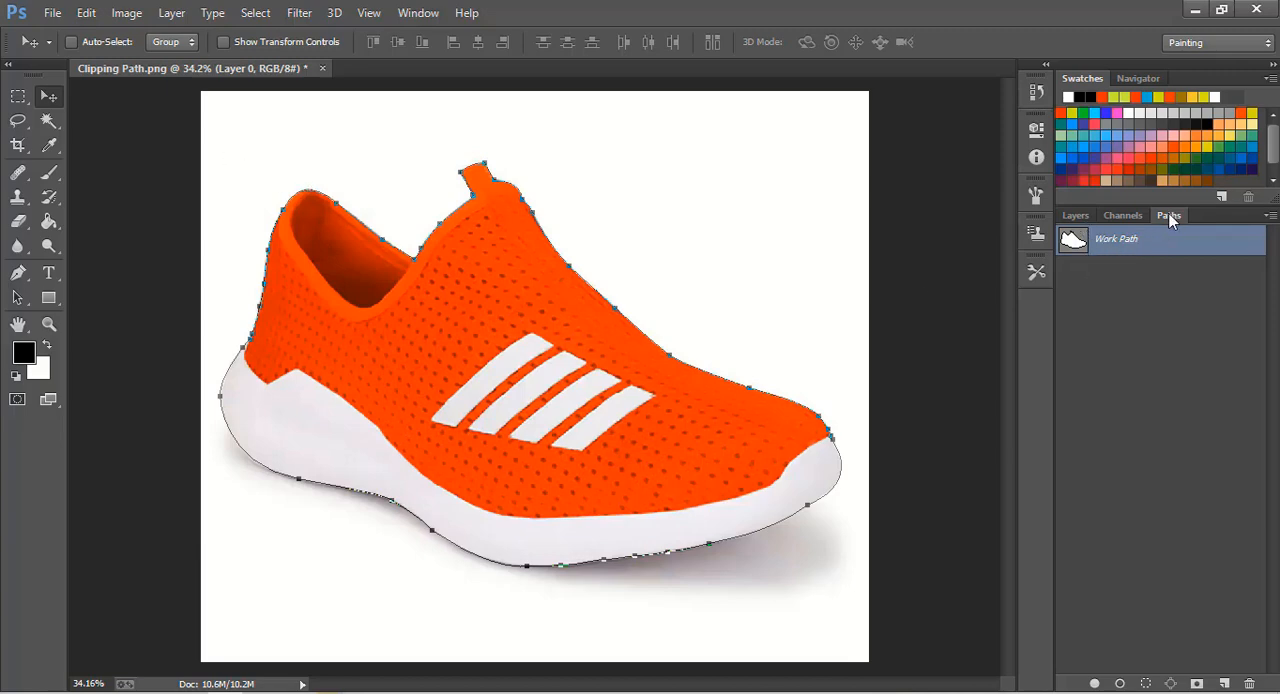
click(1224, 684)
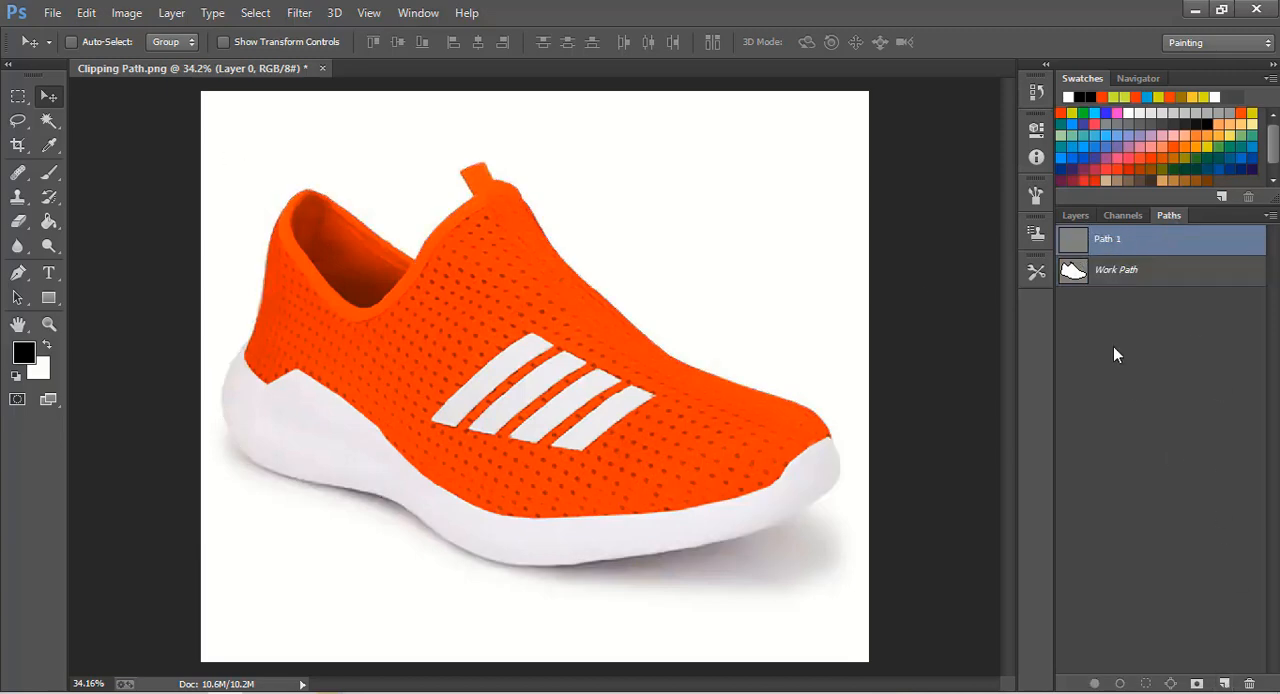
- Outline the first white stripe, the one nearest the heel, in the new path with the Pen tool
click(49, 324)
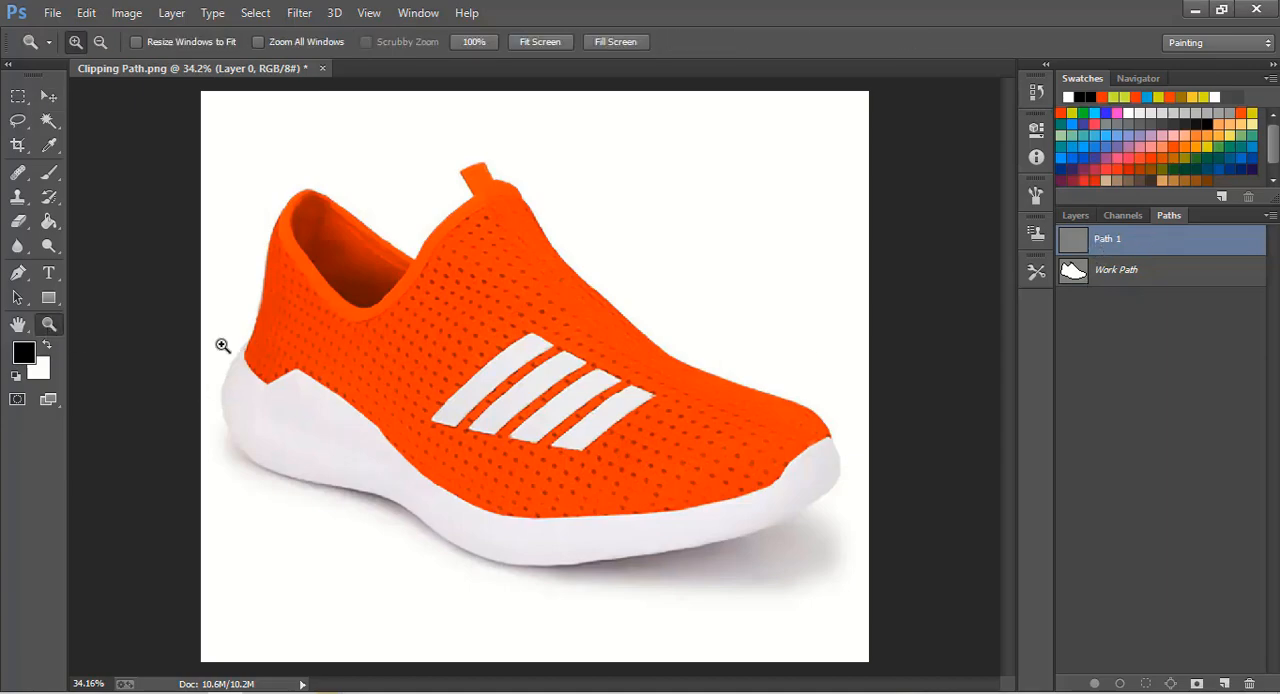
click(493, 344)
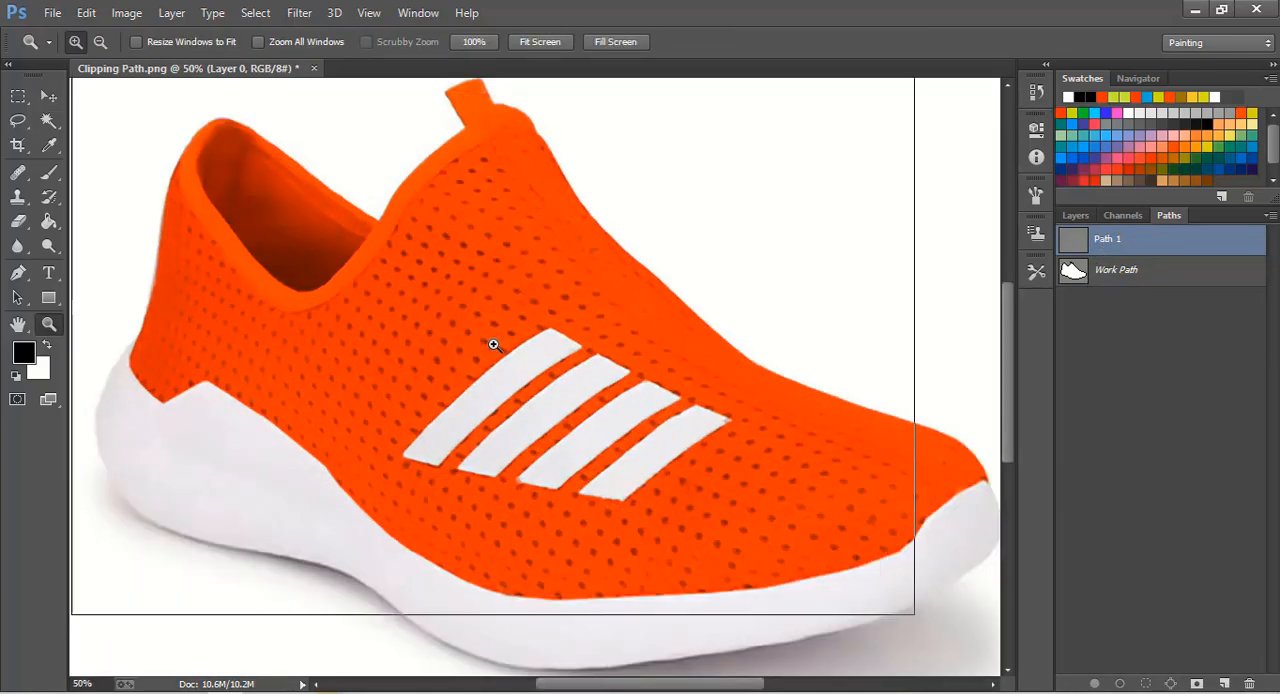
click(493, 344)
click(49, 97)
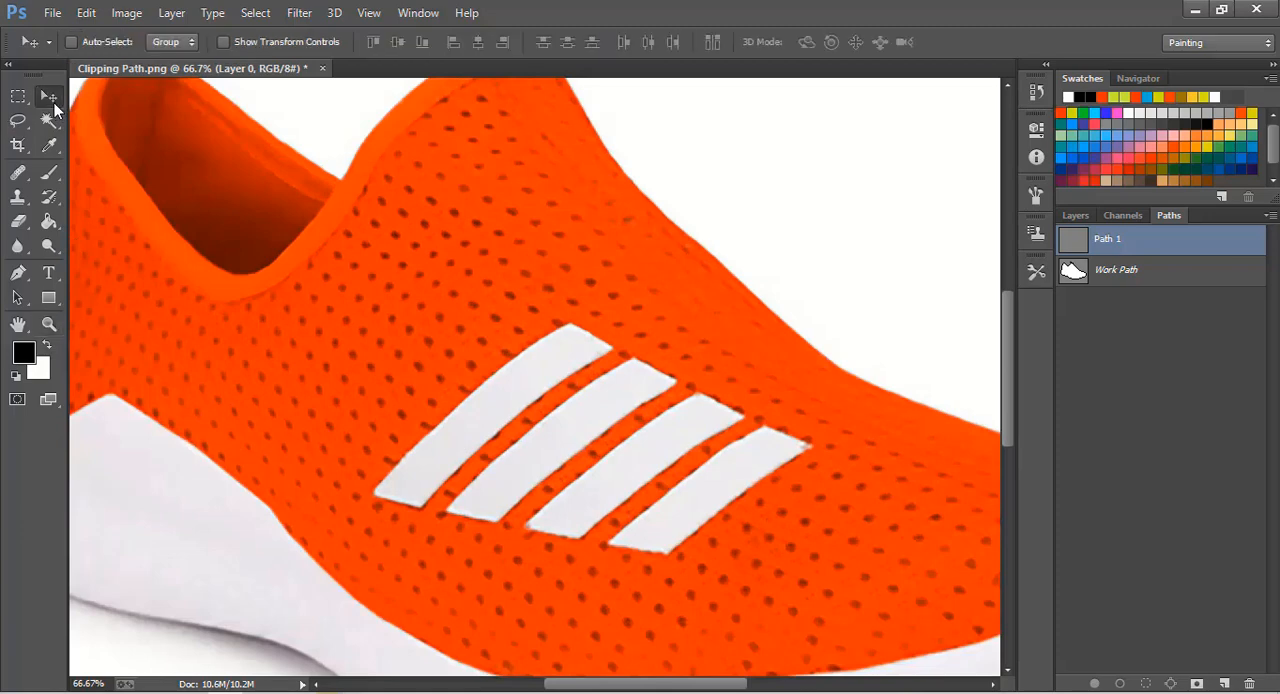
click(18, 272)
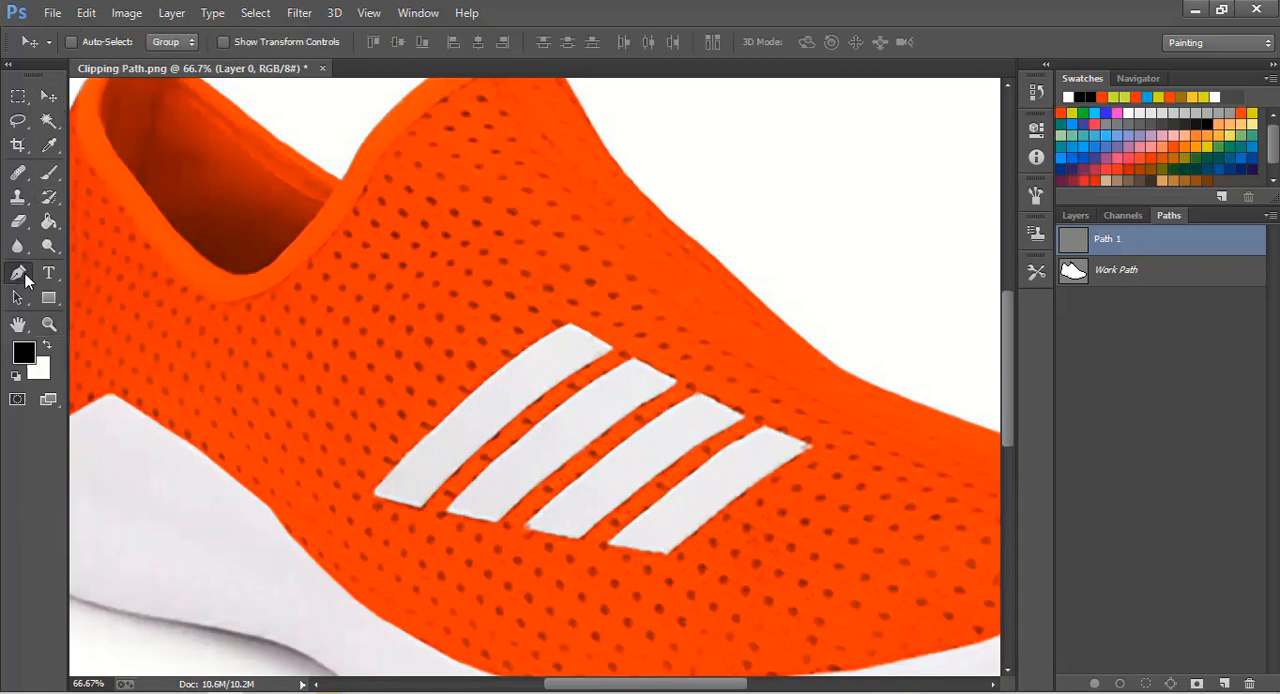
click(373, 494)
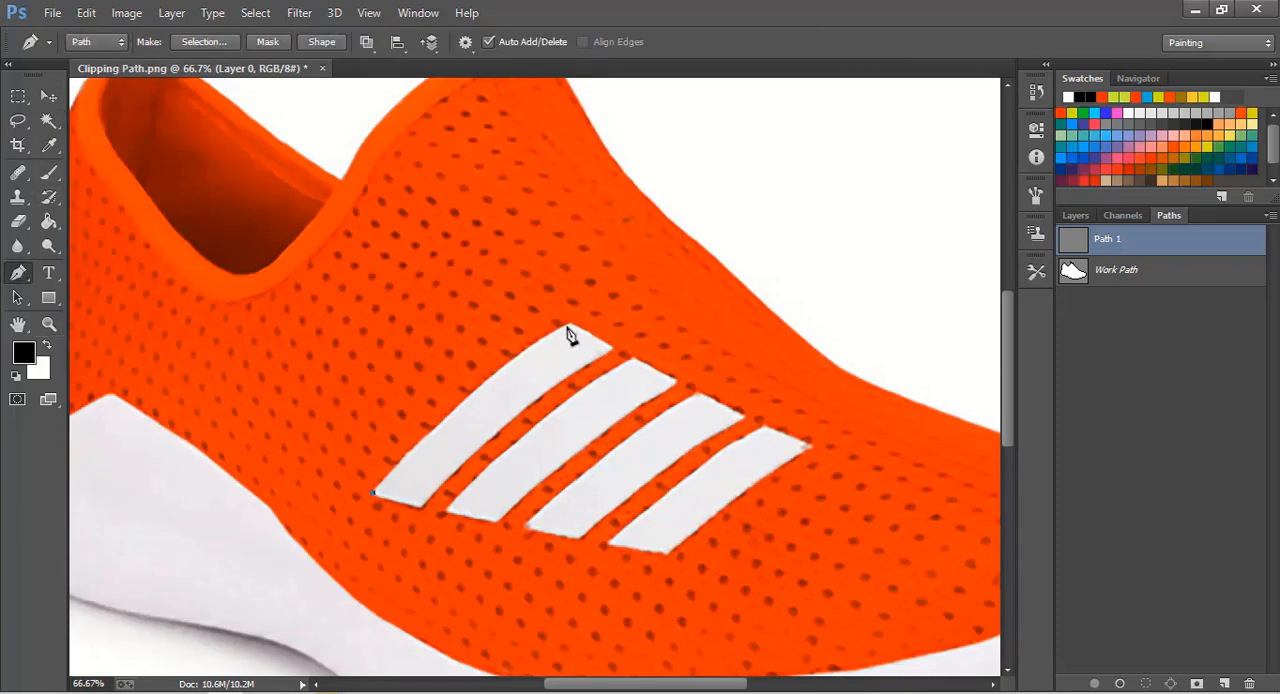
drag(569, 326, 626, 310)
drag(418, 517, 369, 582)
- Create a second new path and trace a closed outline around the second white stripe
click(1223, 683)
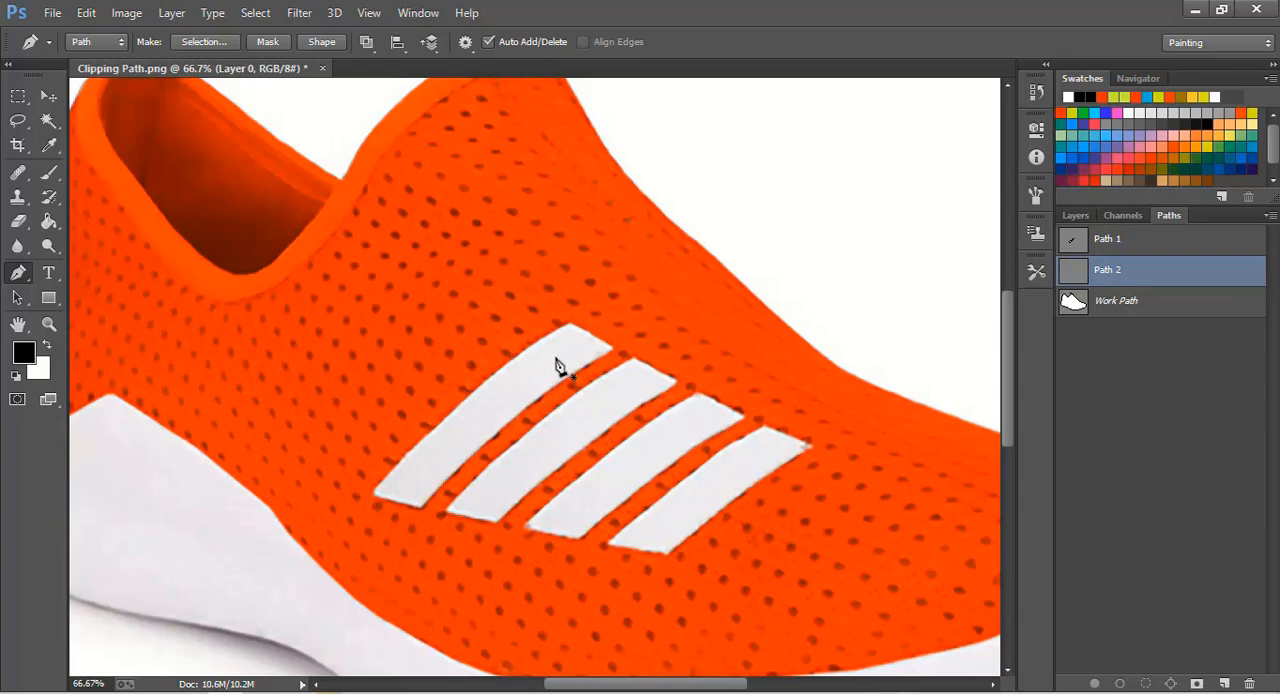
click(634, 361)
click(676, 382)
click(447, 511)
key(z)
key(ctrl+z)
key(p)
key(ctrl+z)
key(ctrl+z)
alt+click(497, 522)
click(447, 512)
click(633, 359)
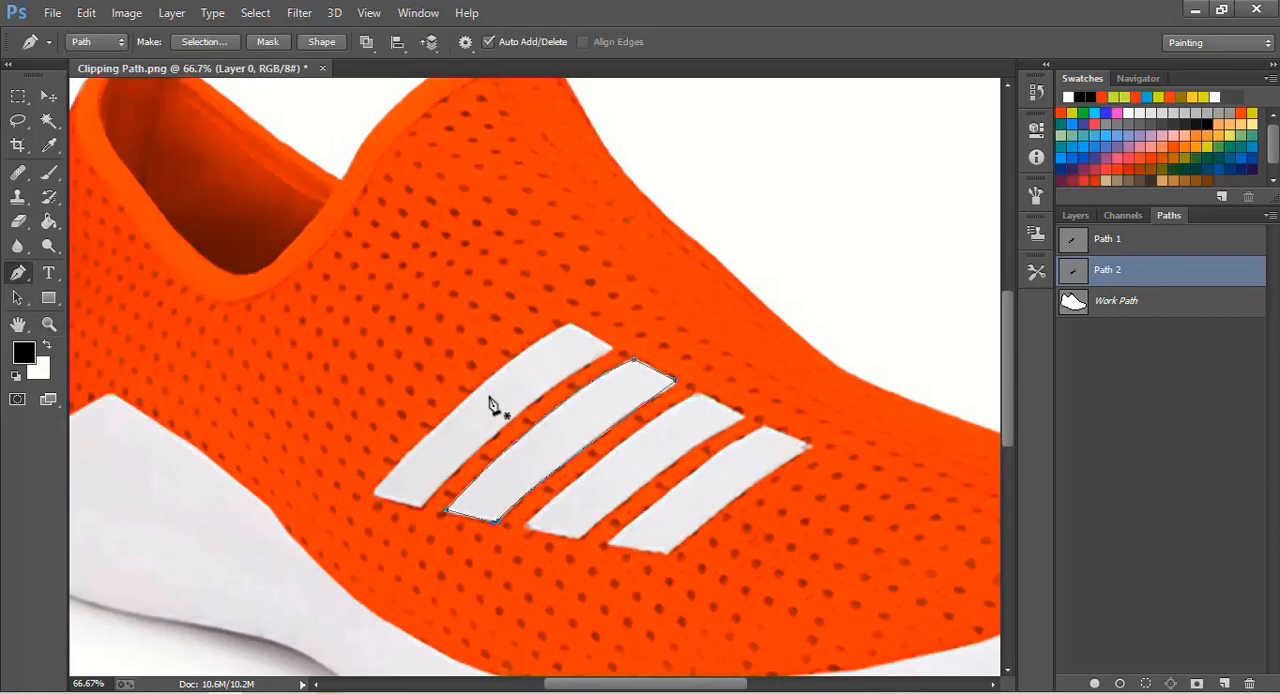
- Create a third new path and trace a closed outline around the third white stripe
click(1224, 683)
click(524, 522)
click(697, 397)
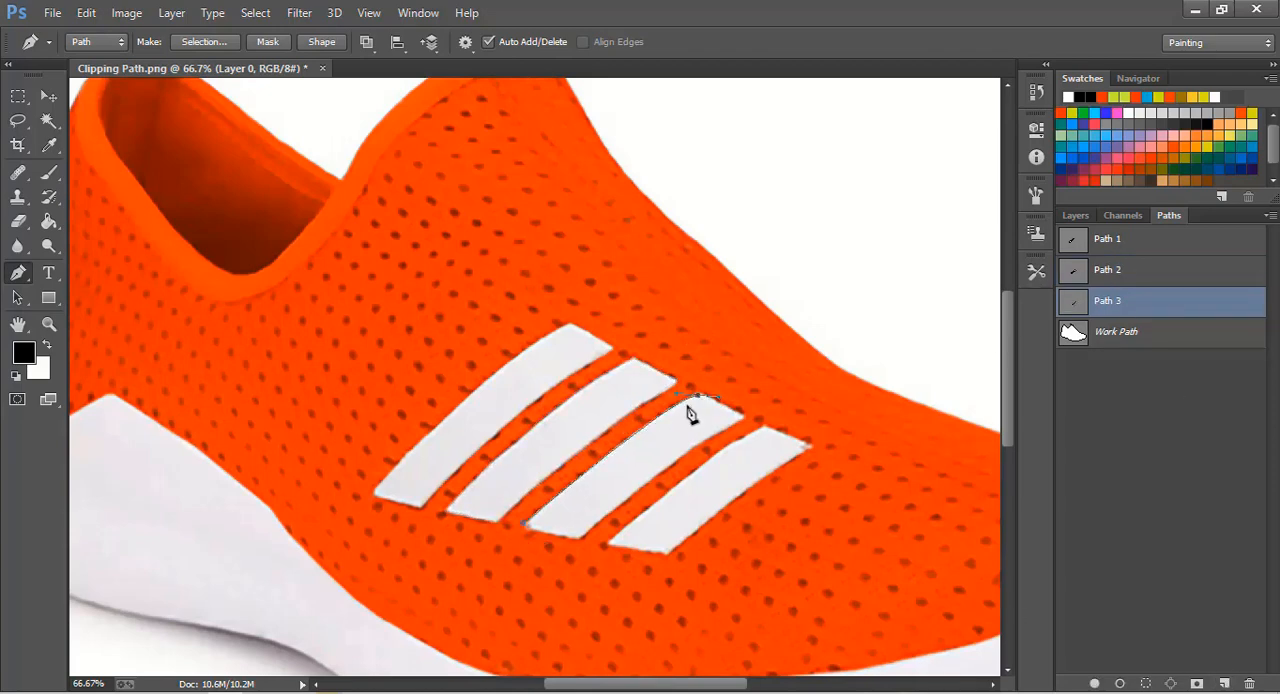
click(740, 416)
drag(578, 538, 580, 556)
click(522, 523)
- Trace a closed outline around the fourth white stripe, nearest the toe, in its own new path
click(762, 426)
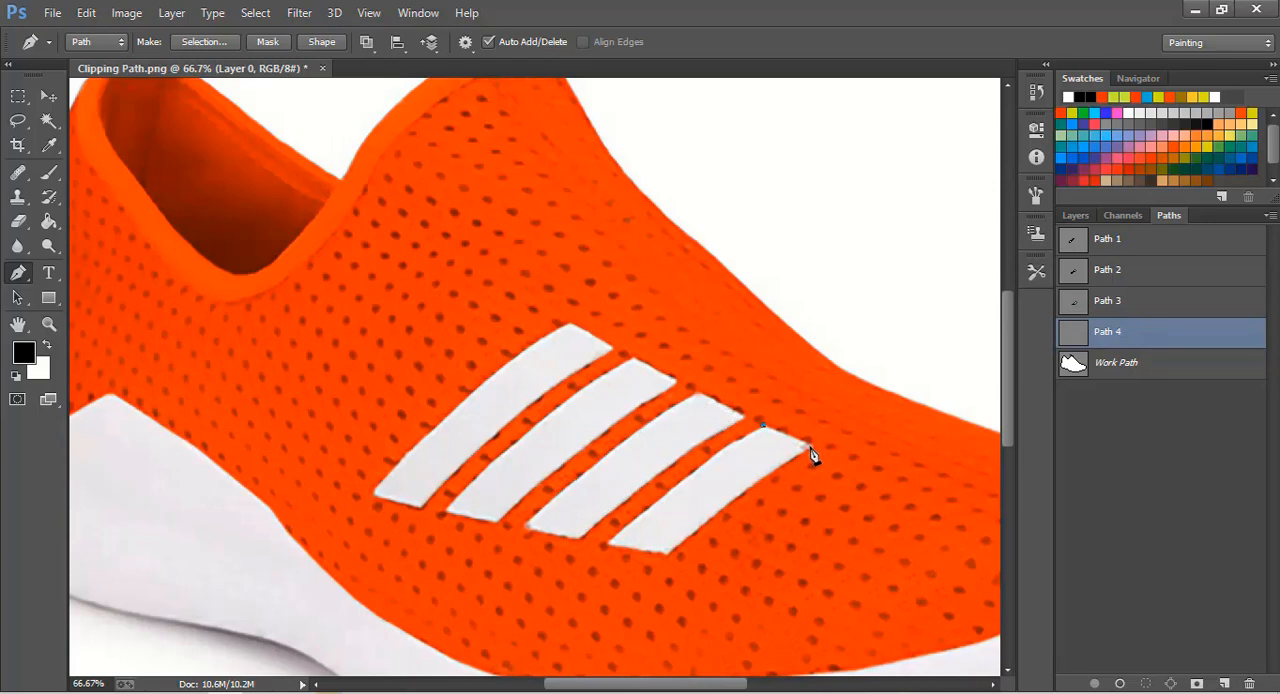
click(809, 447)
click(729, 499)
click(762, 428)
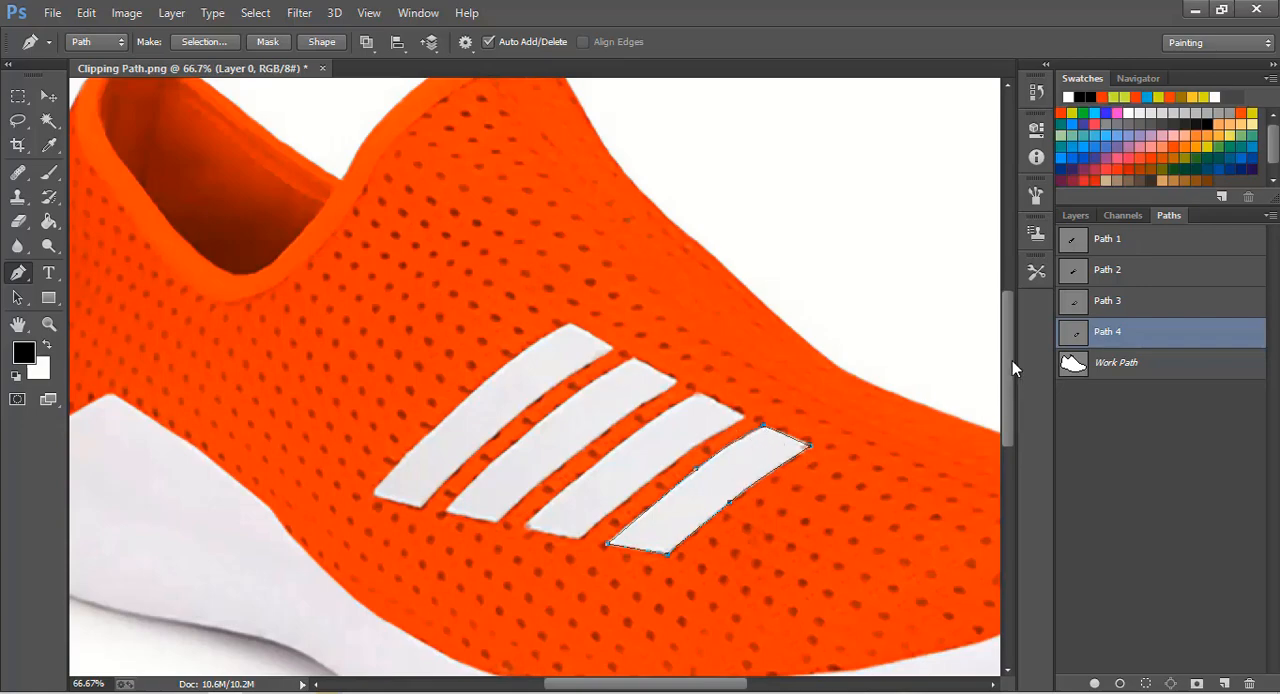
click(47, 326)
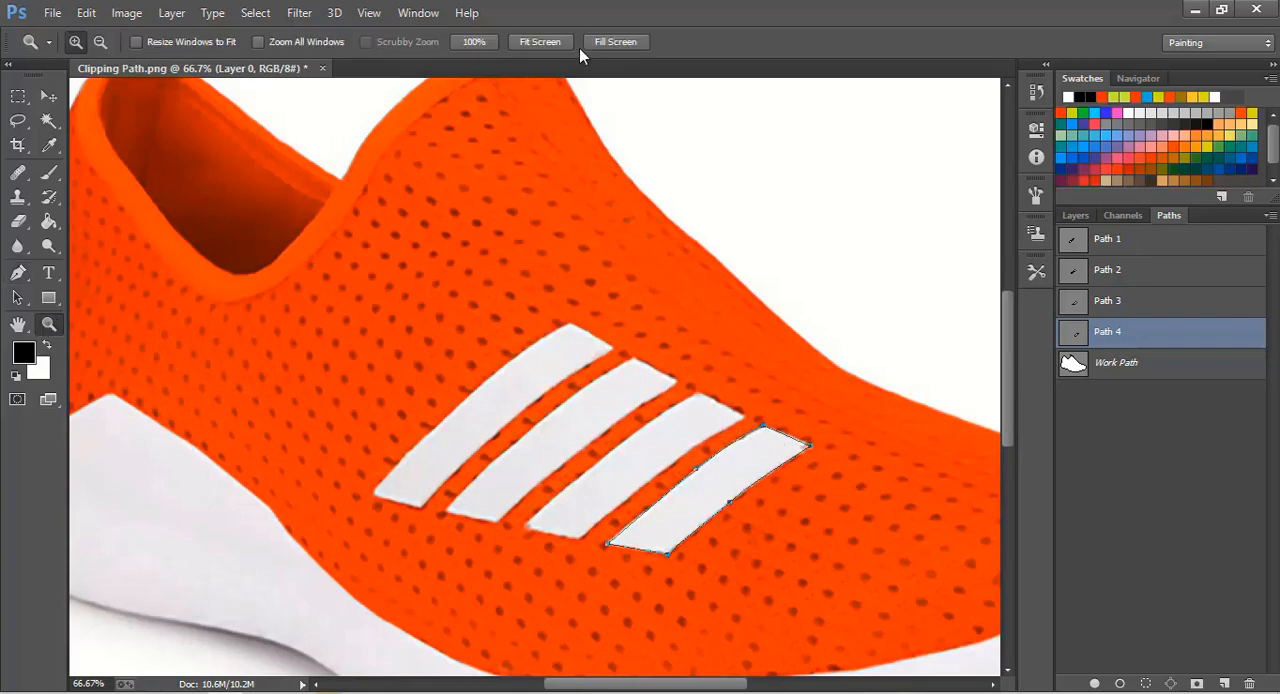
- Save a JPEG version of the shoe image under the file name Clipping Path1.jpg in the same folder
click(615, 42)
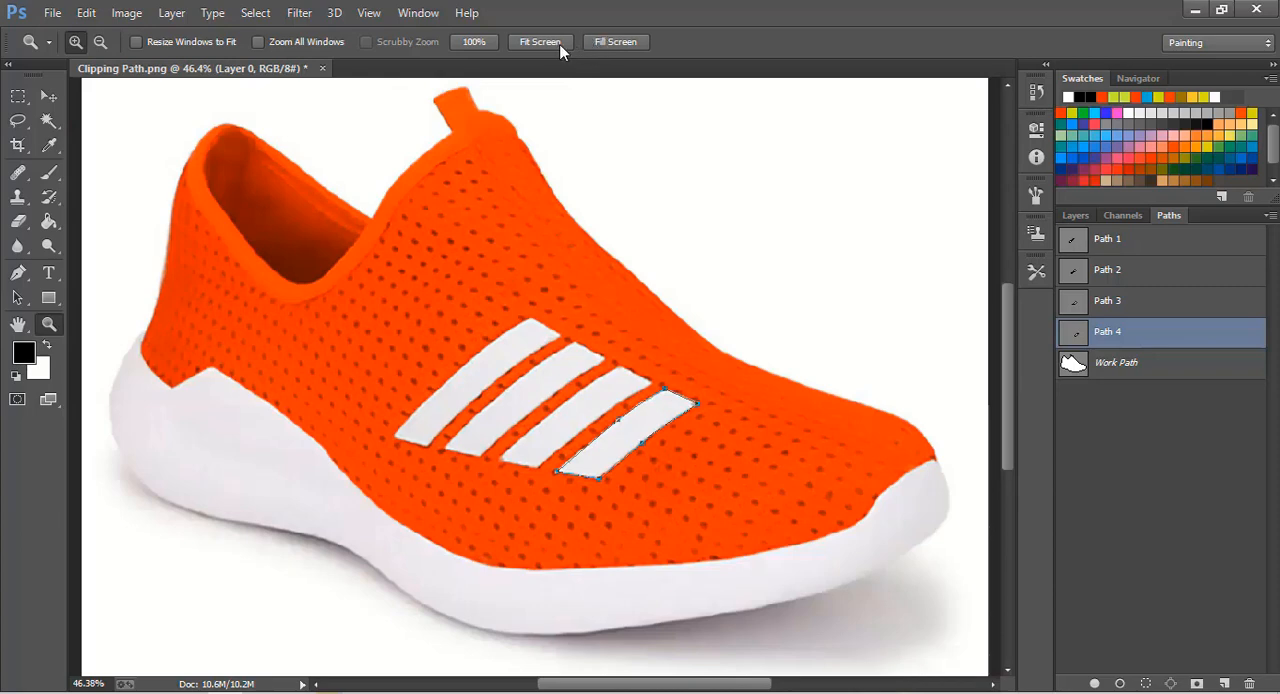
click(560, 48)
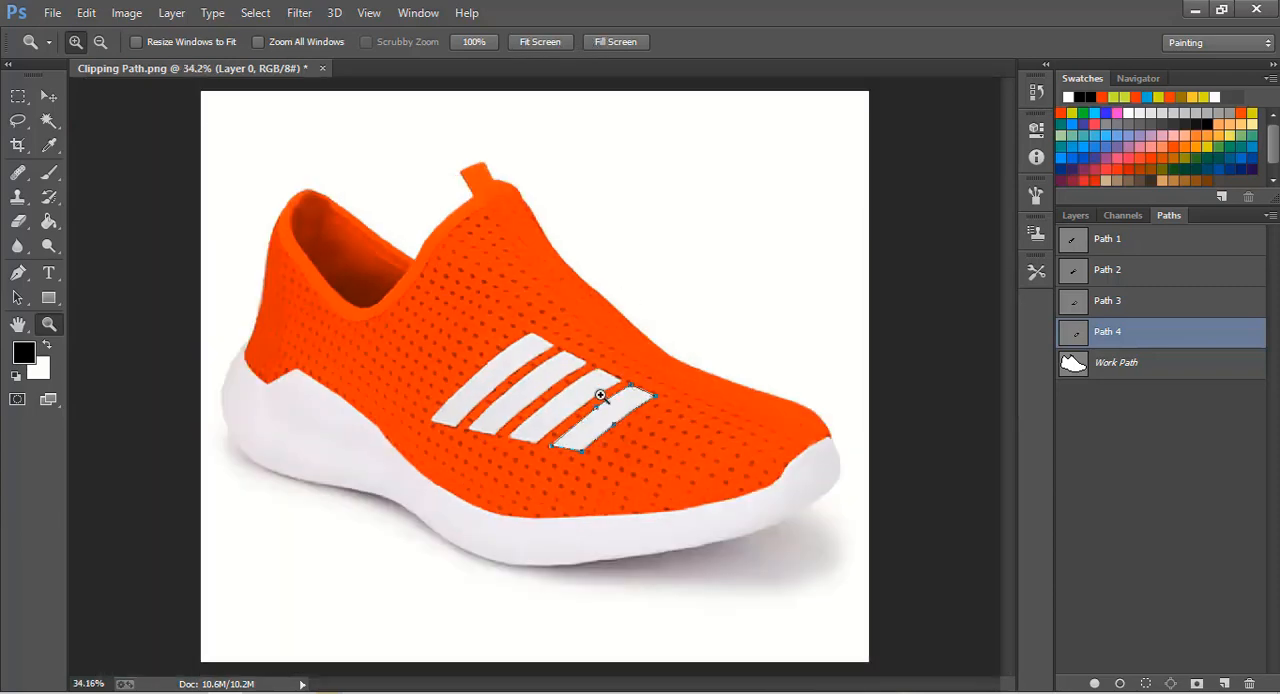
click(47, 97)
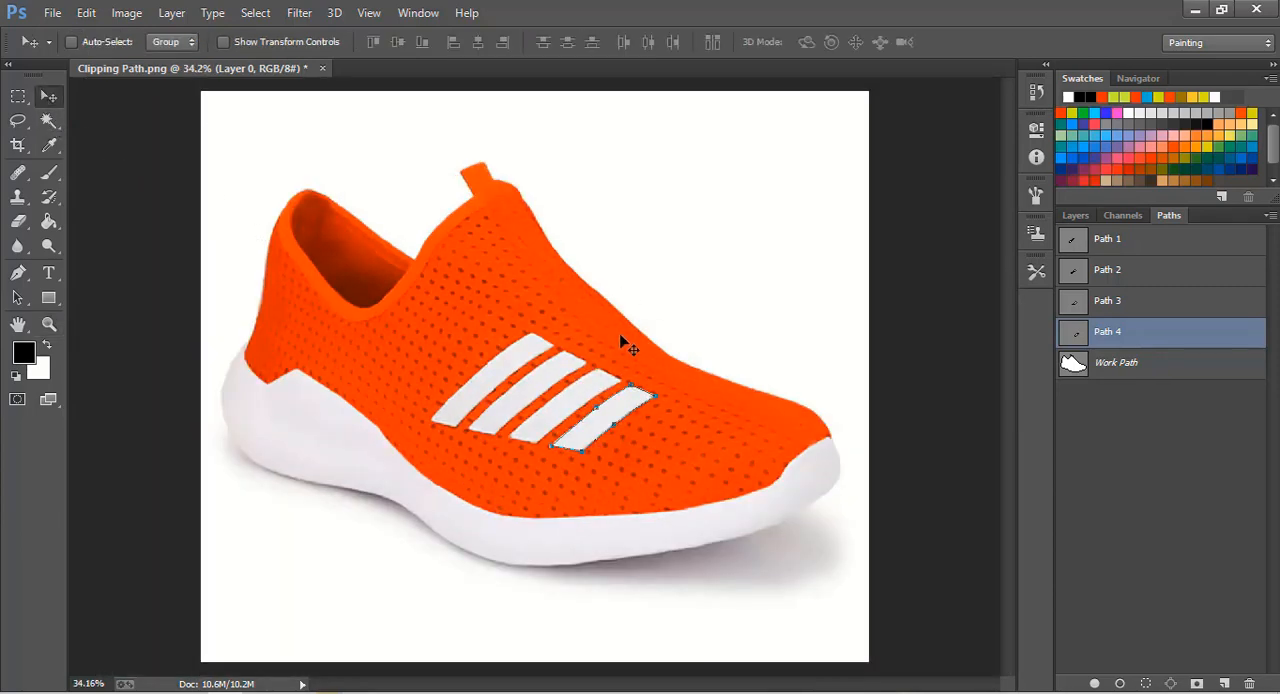
click(52, 12)
click(78, 238)
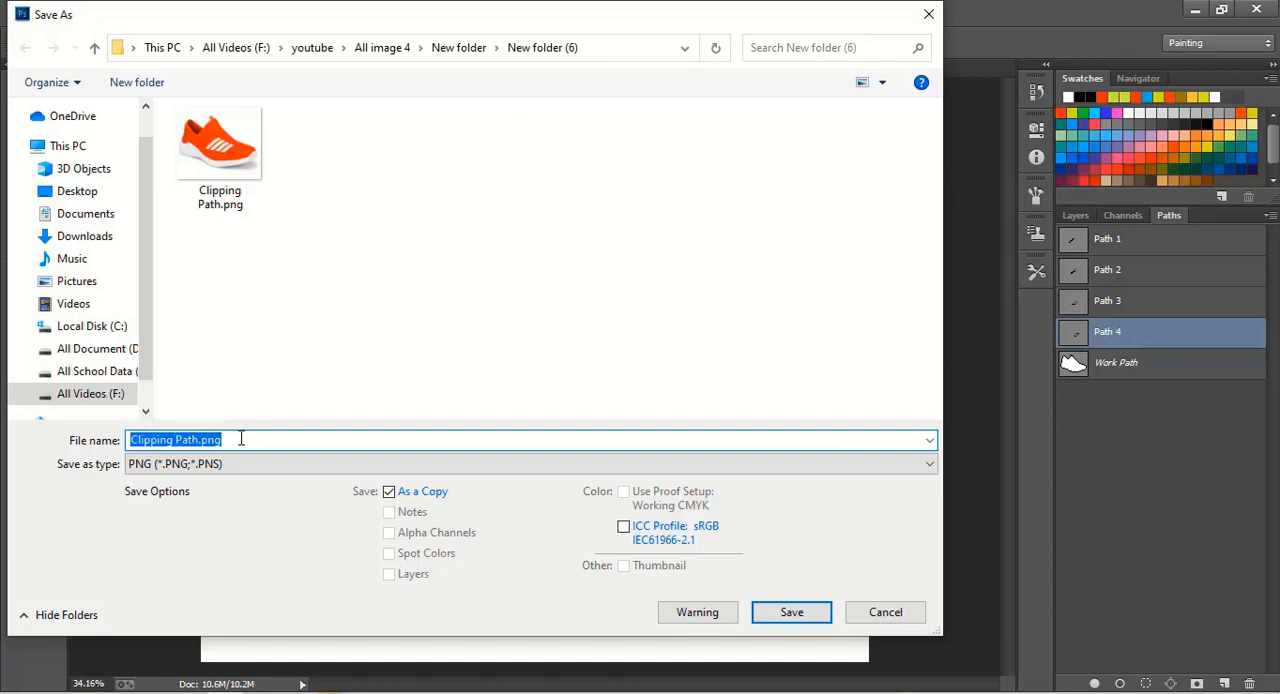
click(241, 439)
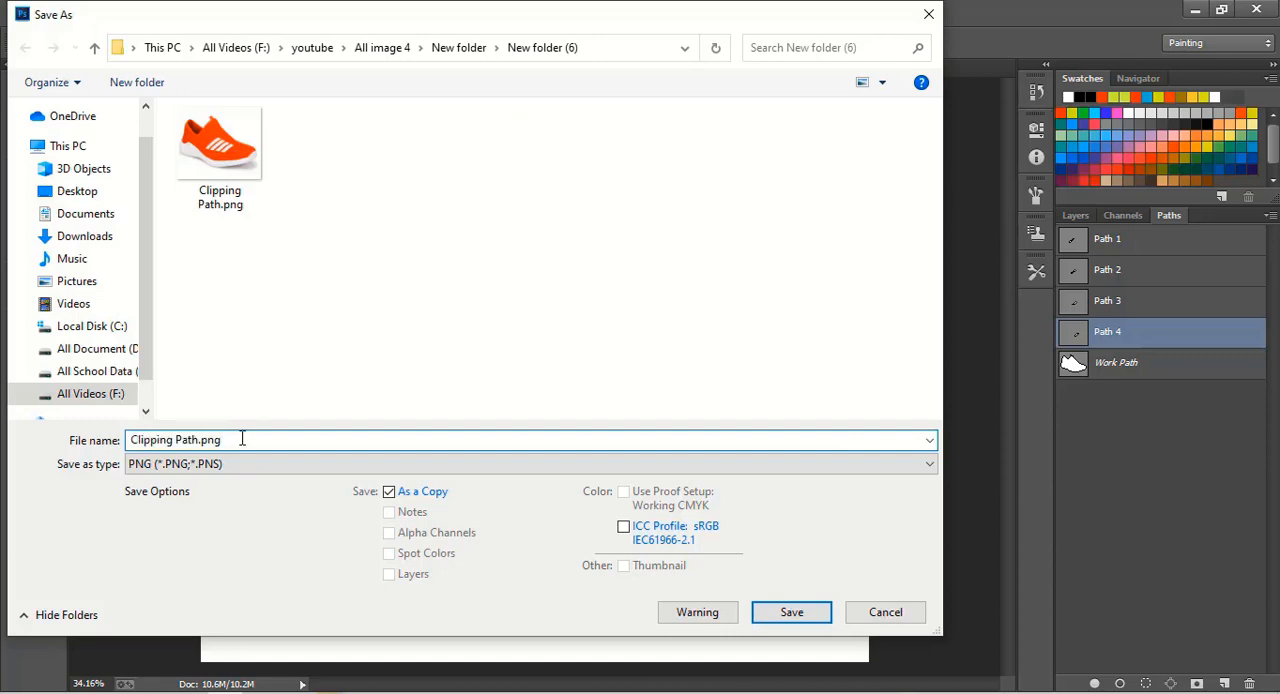
click(200, 470)
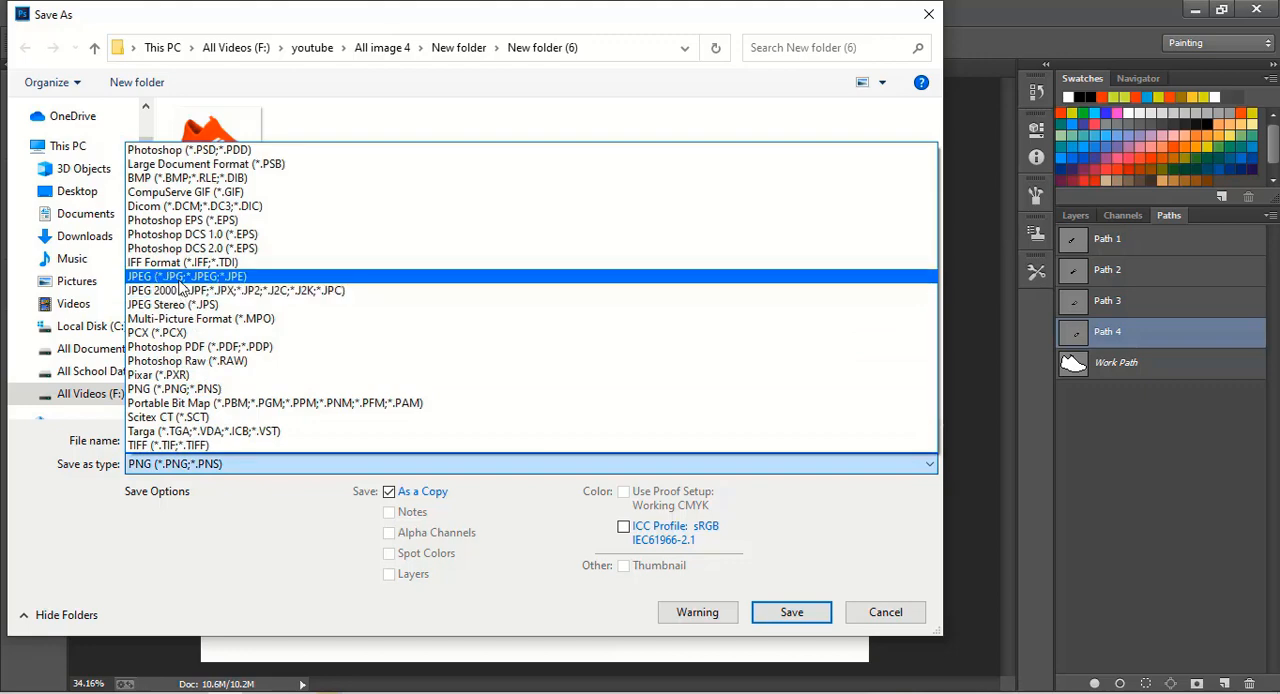
click(183, 285)
triple_click(205, 439)
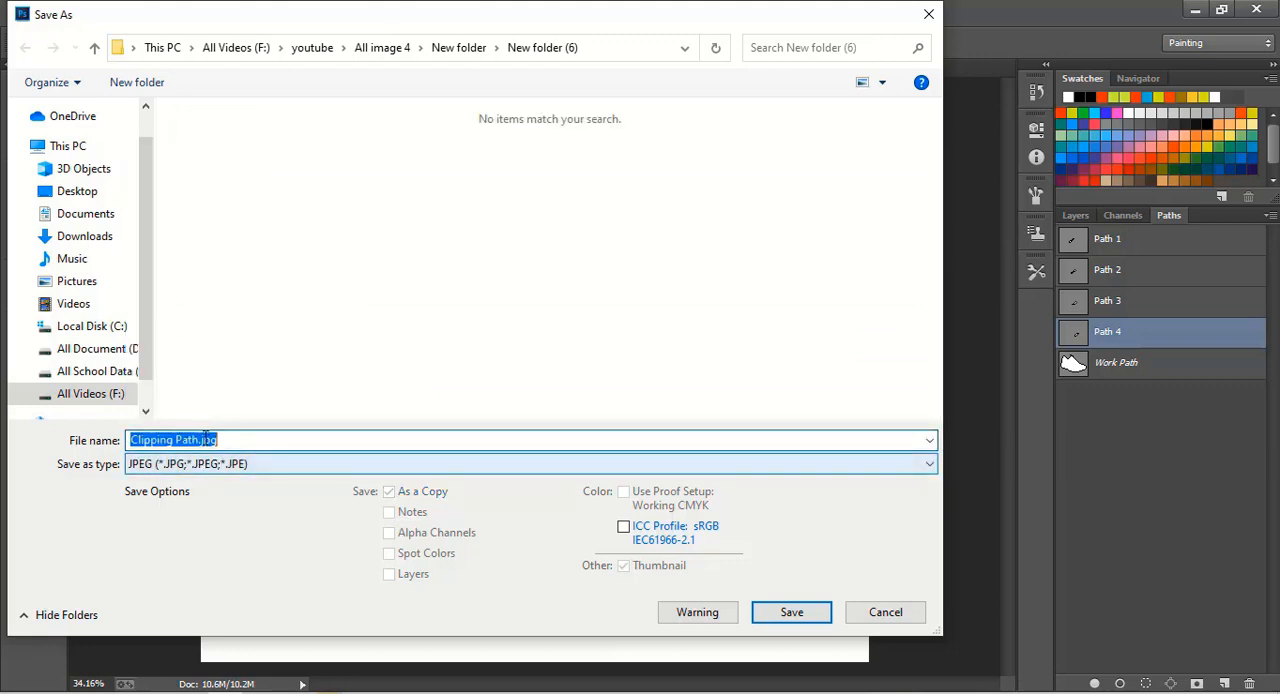
click(204, 439)
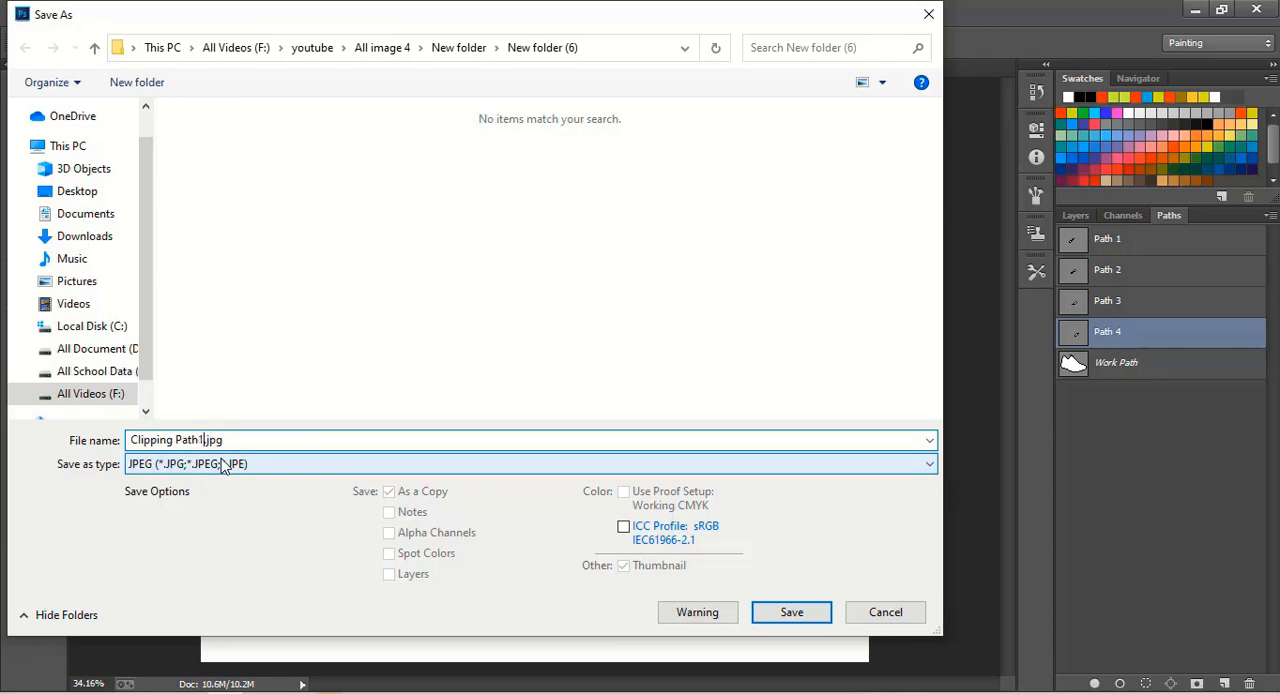
click(778, 615)
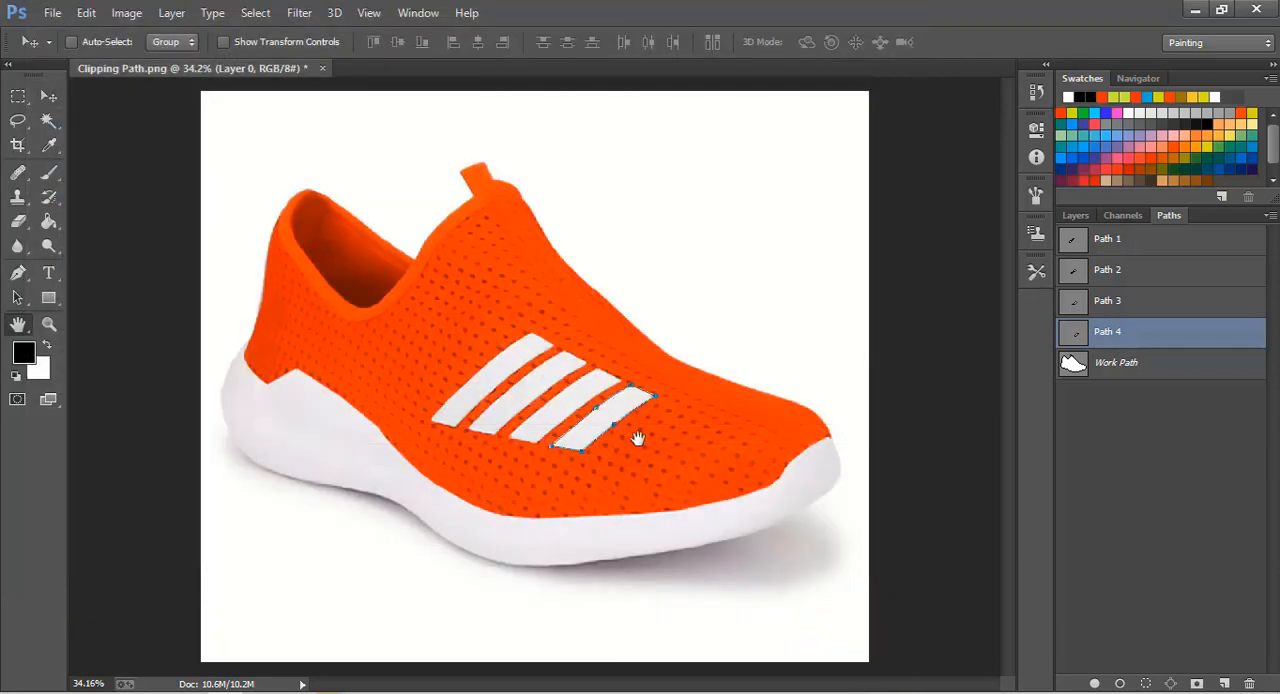
click(751, 172)
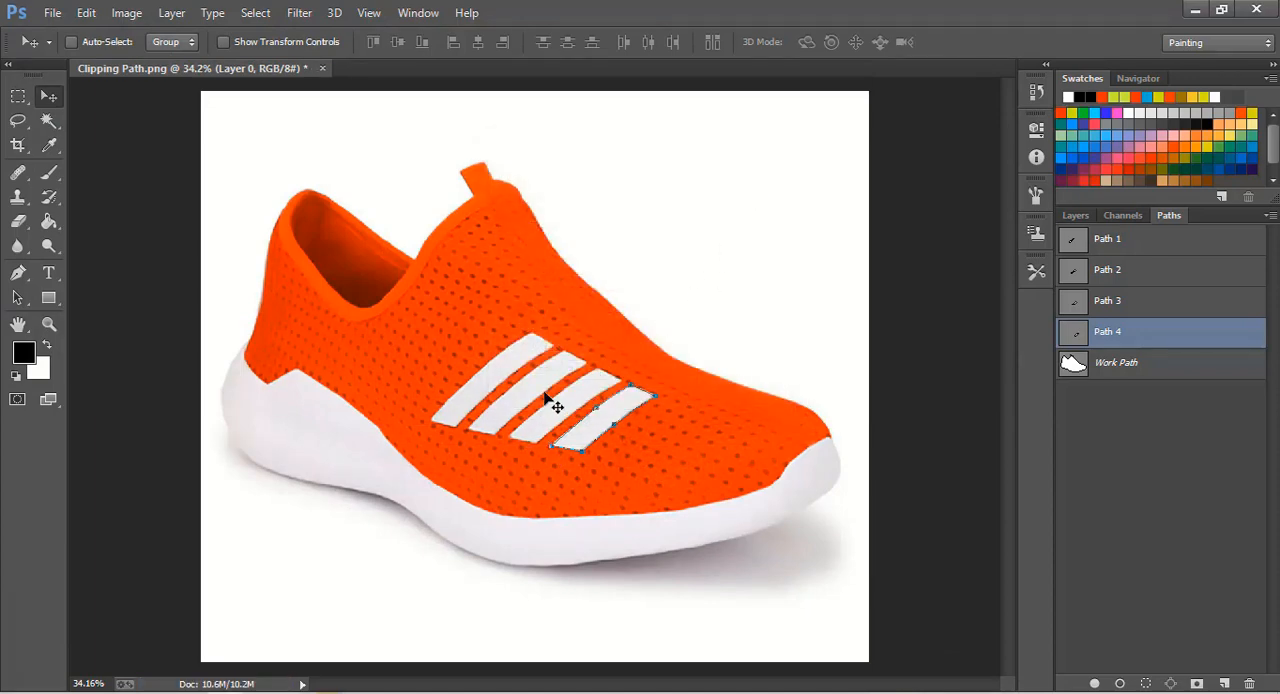
- Close the PNG document, open Clipping Path1.jpg from the same folder, and dock its window as a tab
click(323, 68)
click(676, 284)
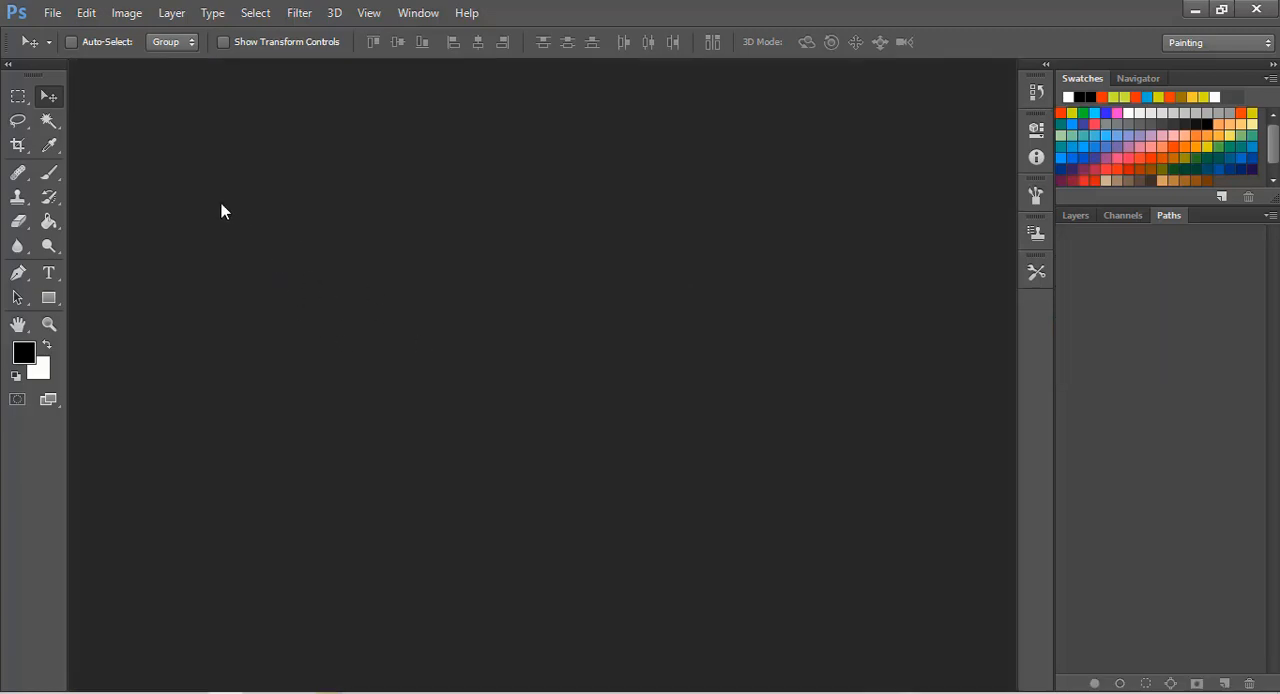
click(53, 14)
click(62, 48)
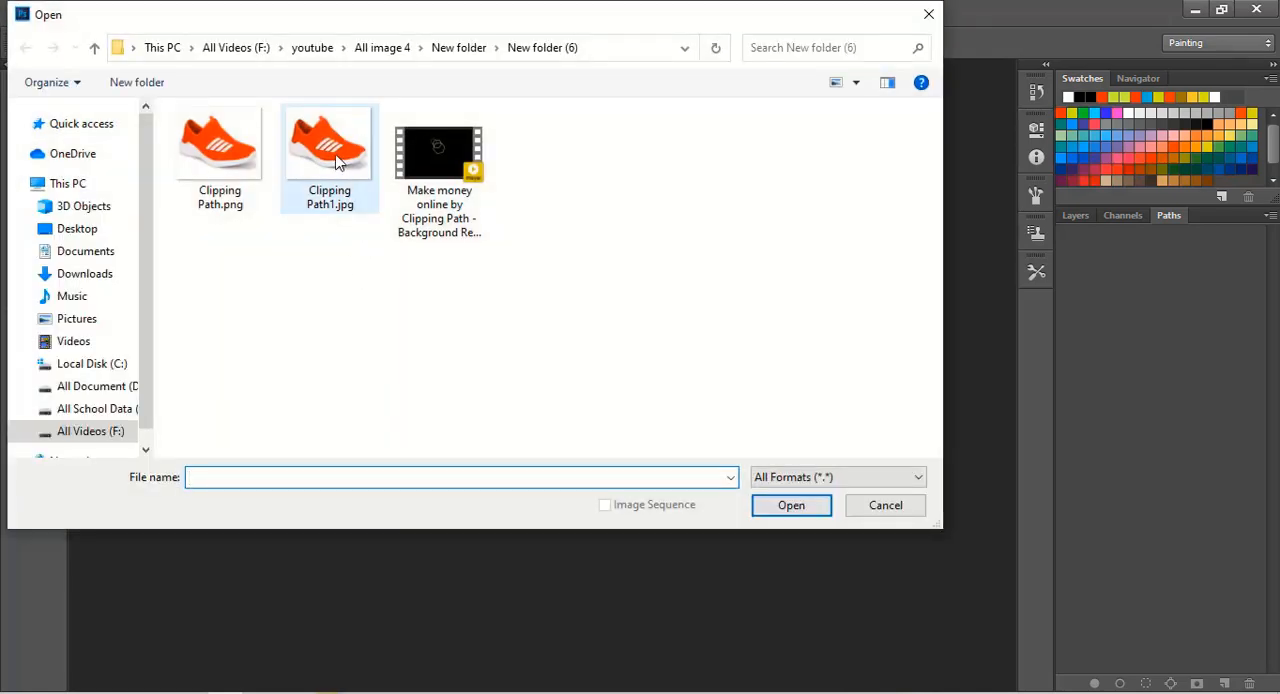
double_click(337, 160)
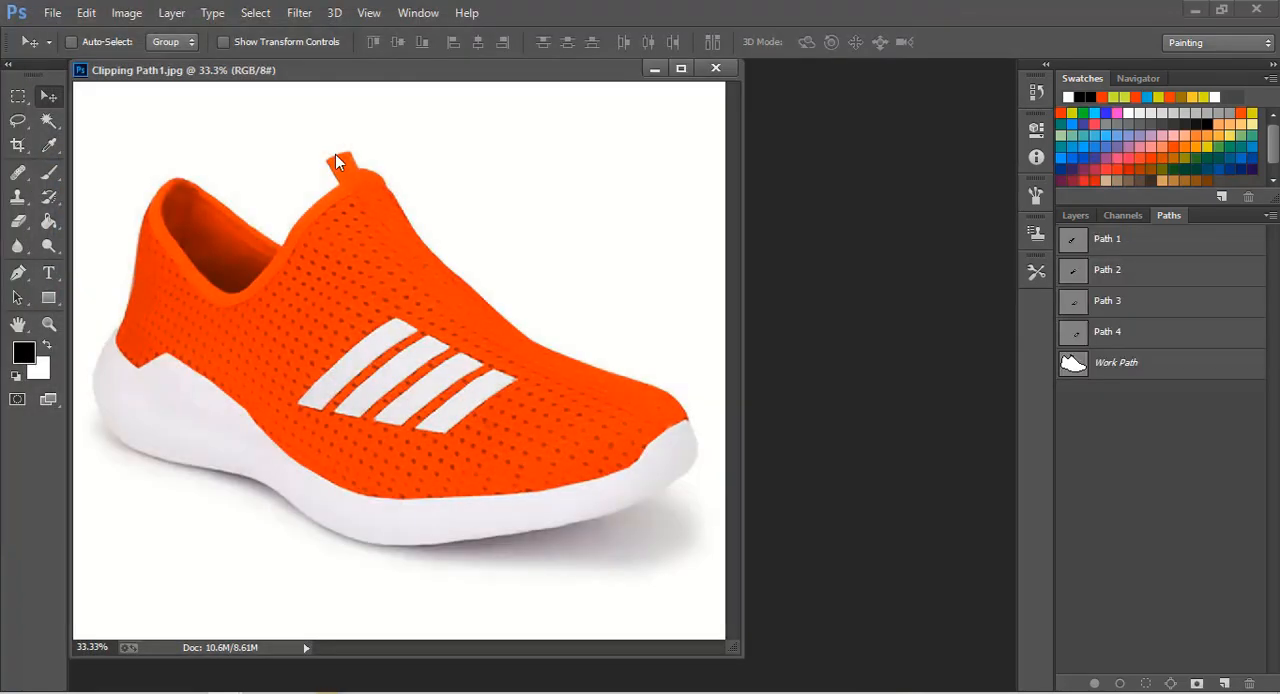
drag(337, 72, 393, 70)
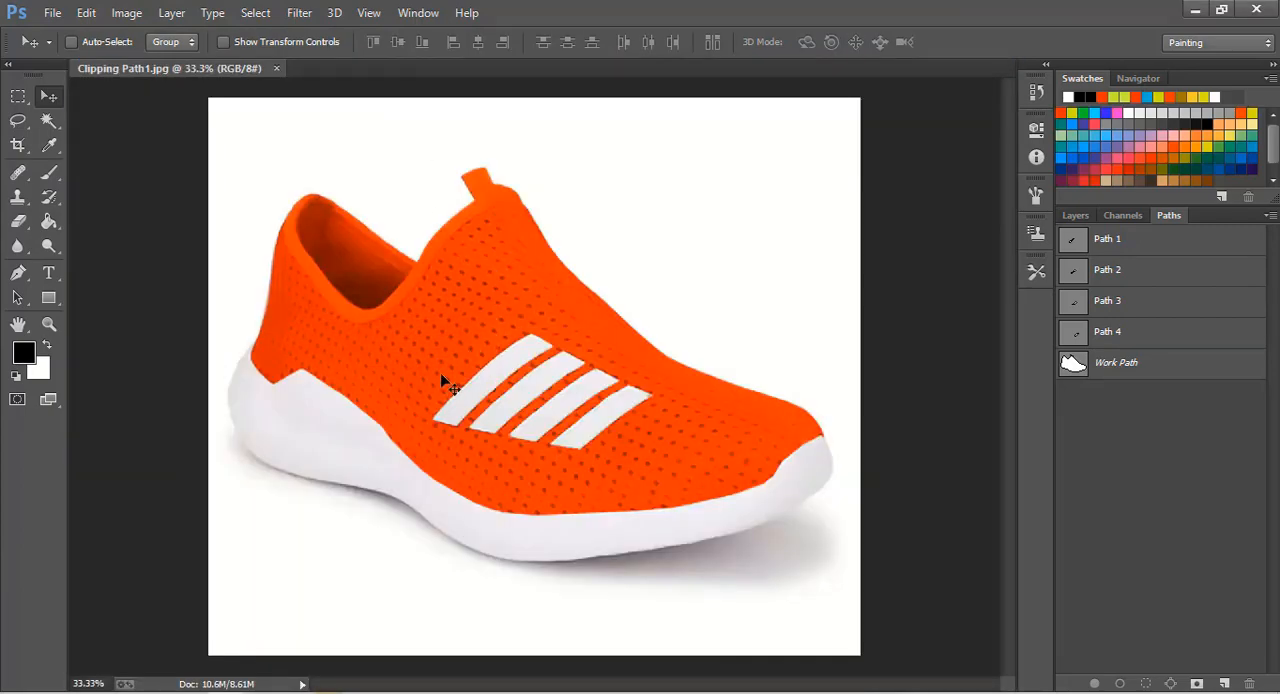
- Examine the saved paths of the fourth, third and second stripes and the shoe's outer work path using Direct Selection
click(15, 298)
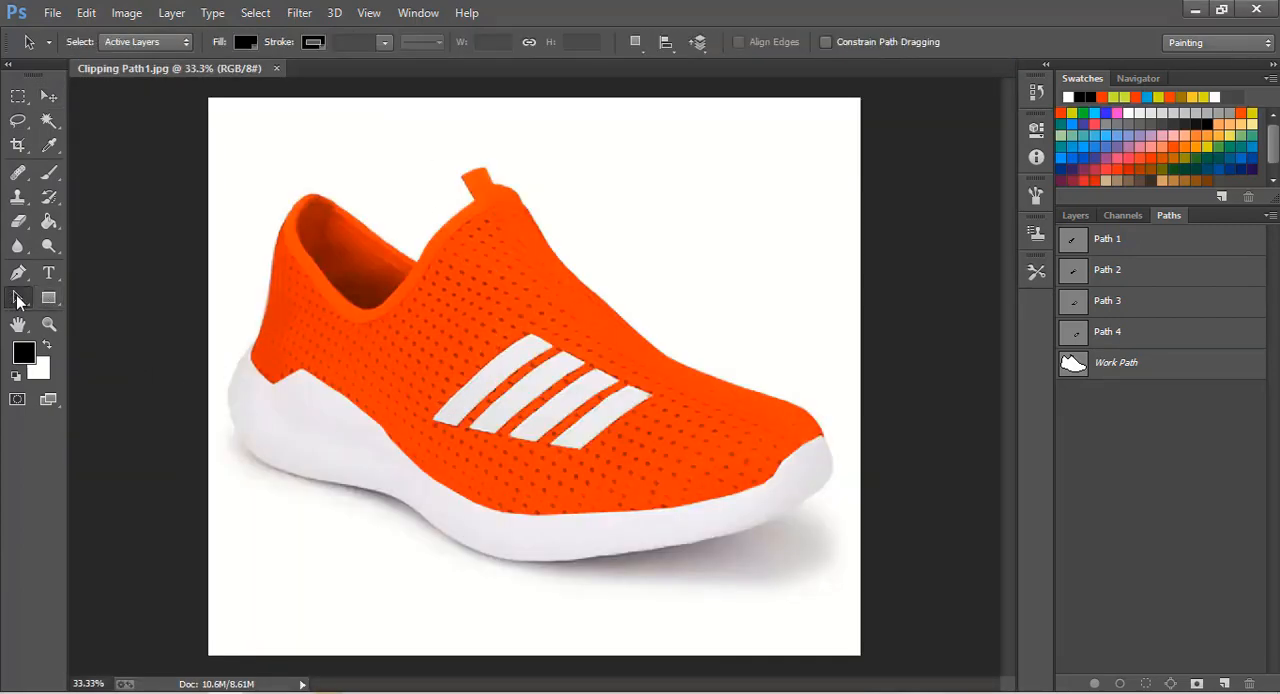
right_click(18, 298)
click(80, 312)
drag(239, 152, 628, 496)
click(1096, 341)
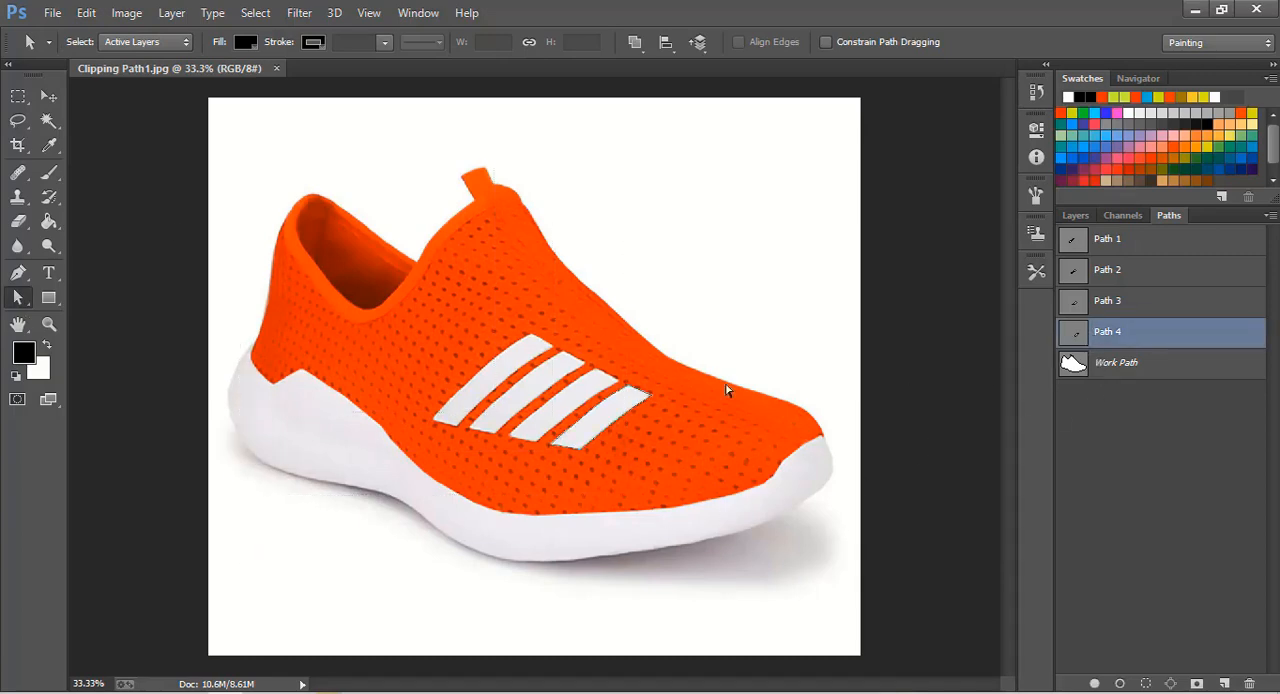
click(1120, 303)
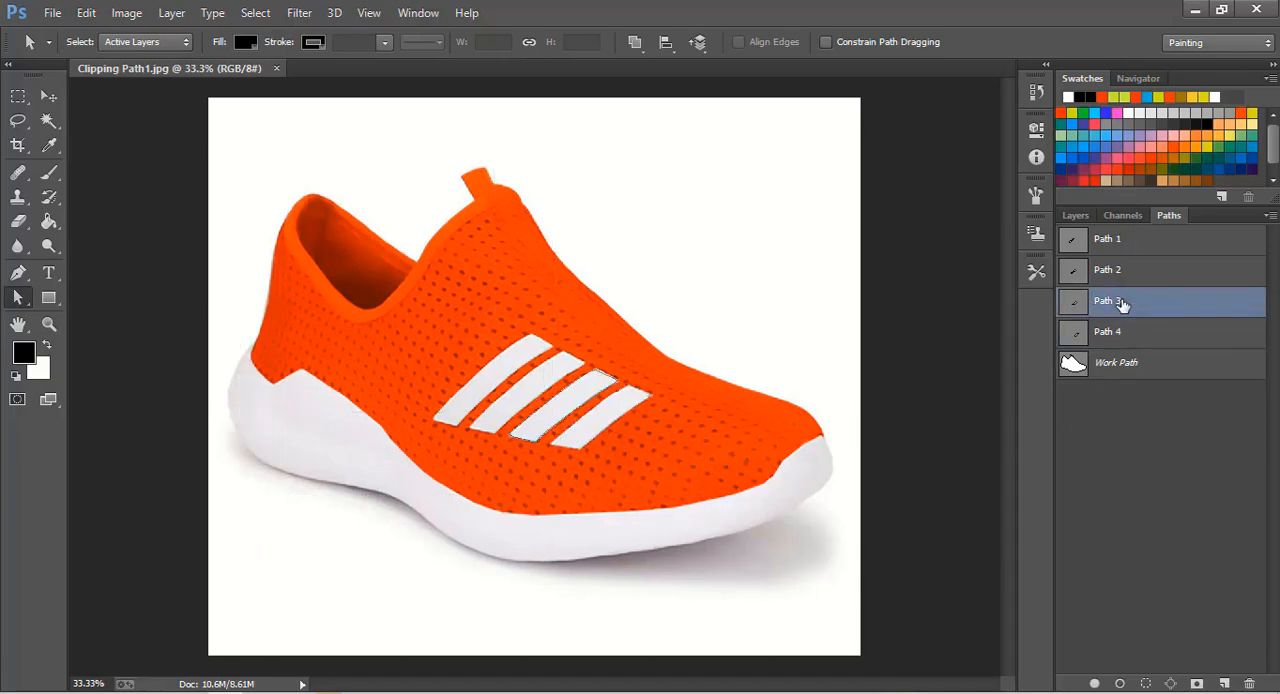
click(1120, 281)
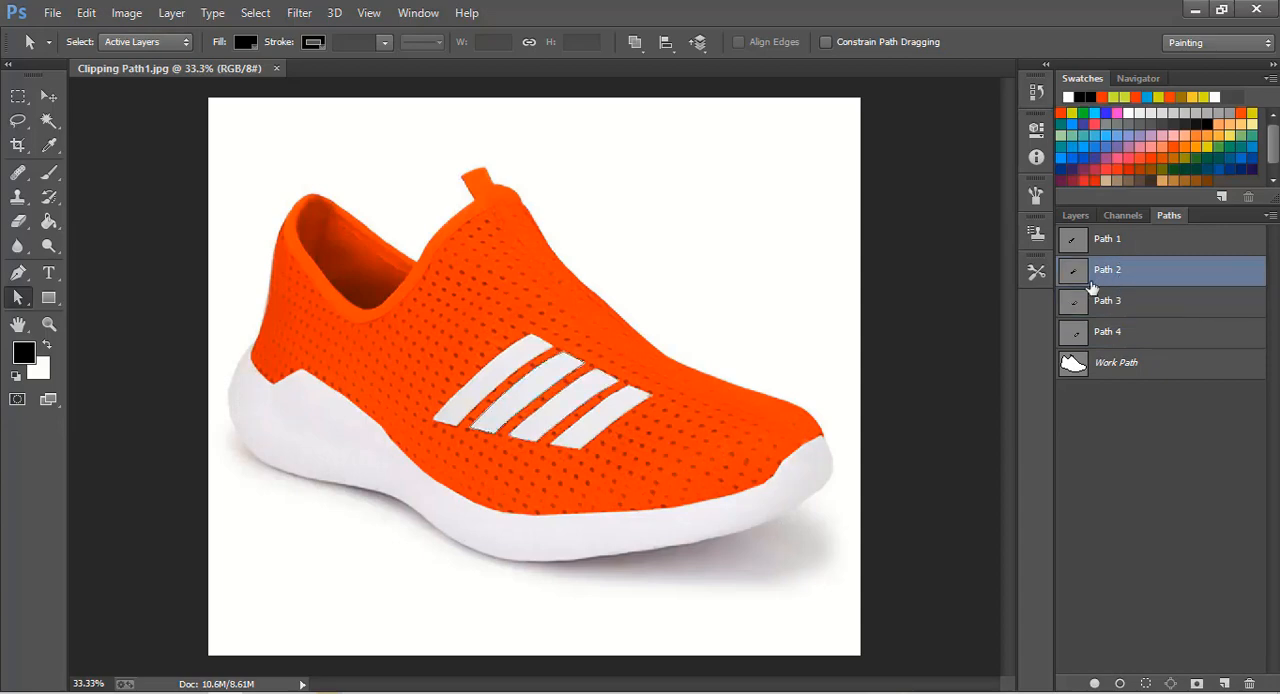
drag(472, 308, 597, 443)
click(1112, 364)
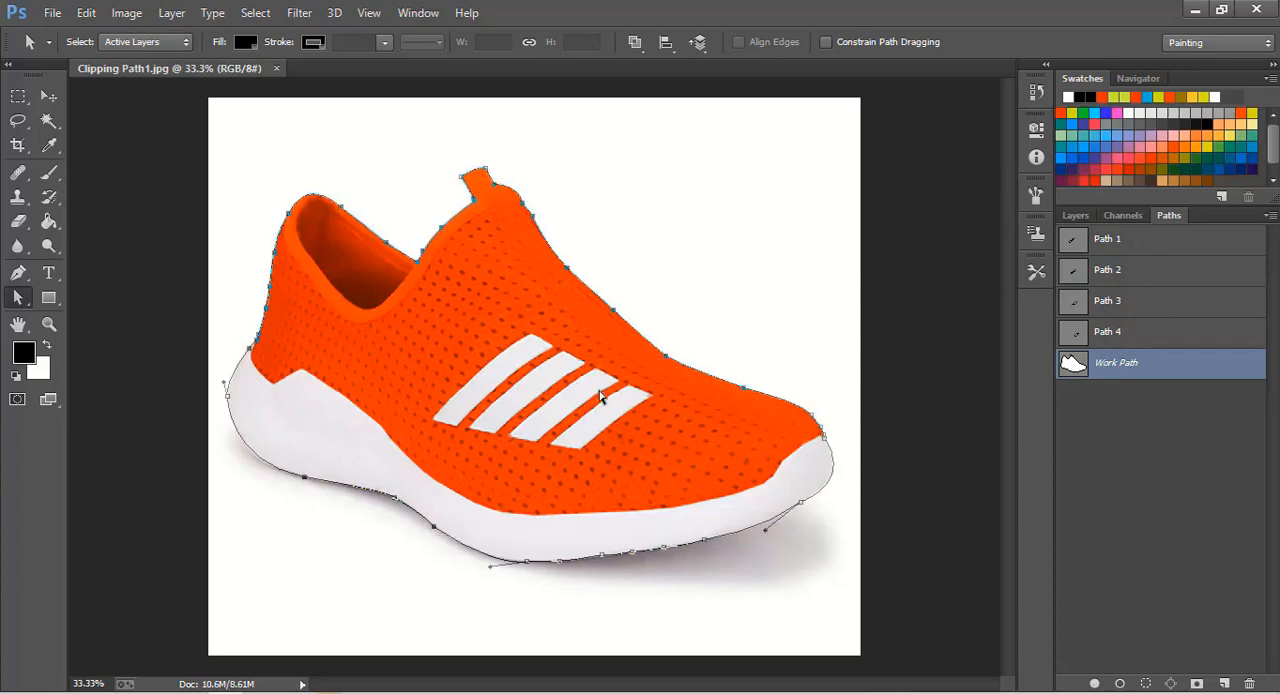
- Slightly adjust the curve handle at the lower edge of the sole in the shoe's outer work path
click(18, 273)
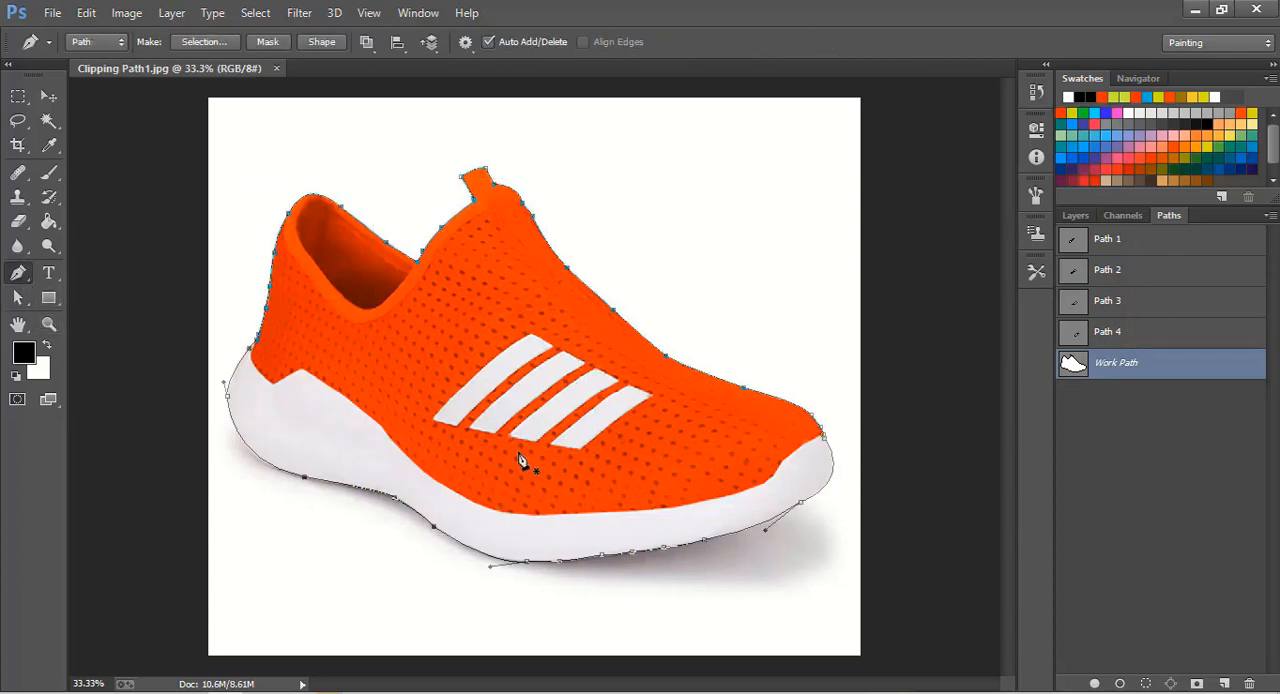
click(49, 323)
click(527, 450)
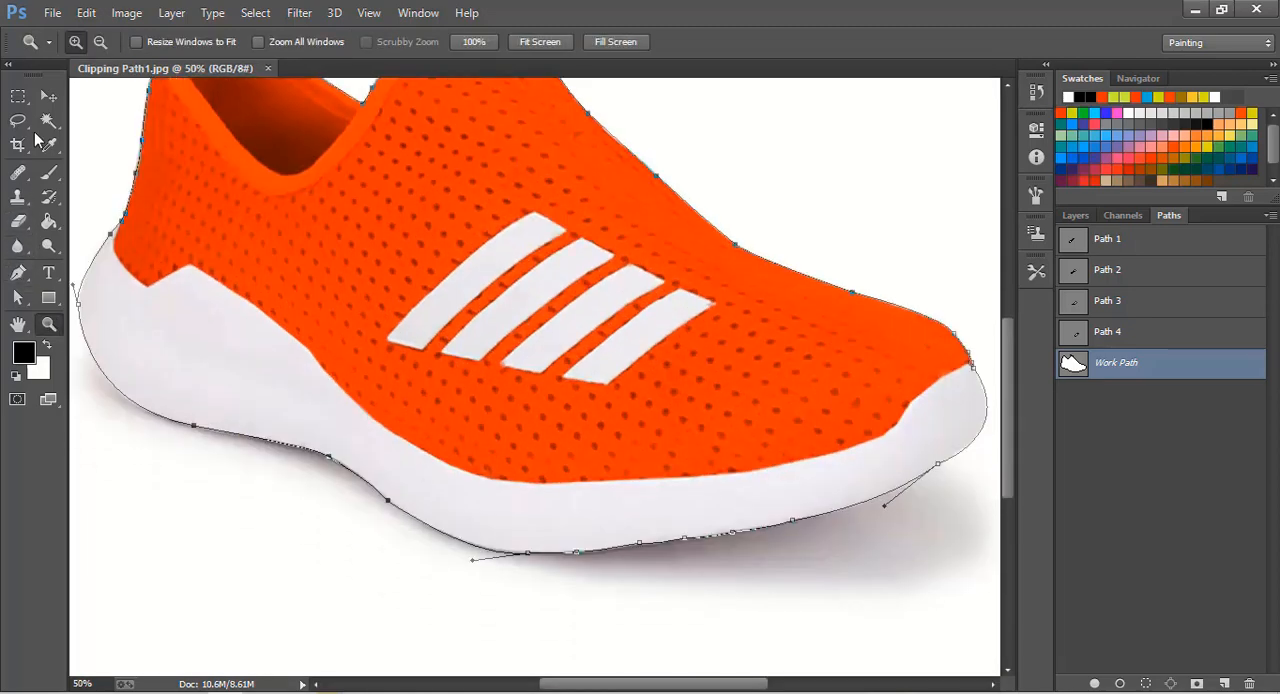
click(46, 99)
click(18, 297)
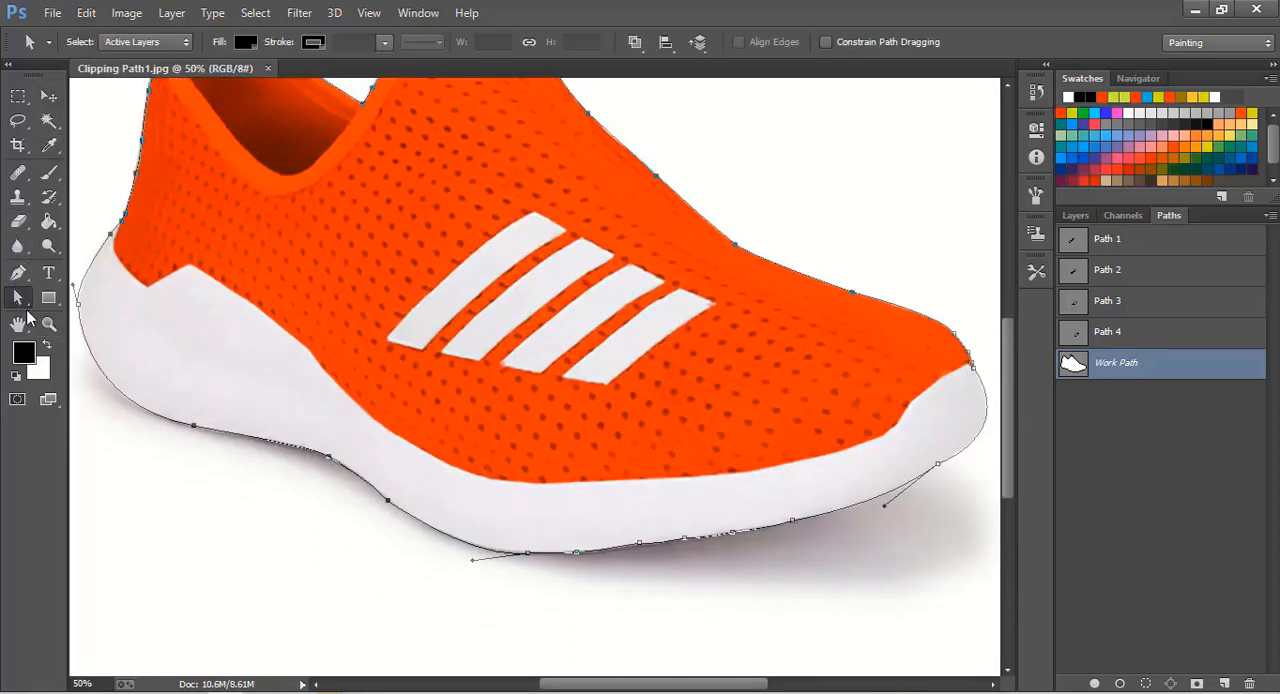
mouse_move(470, 563)
mouse_down()
mouse_move(463, 540)
mouse_move(462, 554)
mouse_up()
- Inspect the anchor points of the fourth and third stripe paths on the shoe
scroll(659, 524, up, 3)
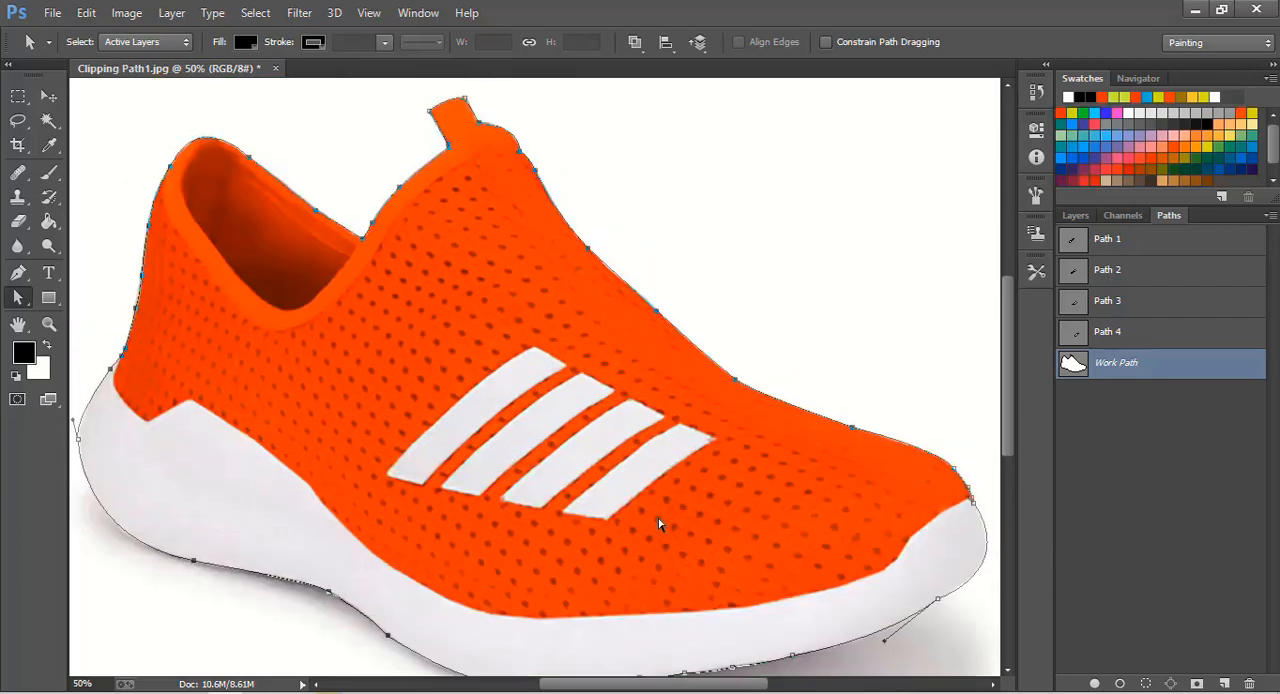
click(1108, 333)
drag(579, 430, 726, 540)
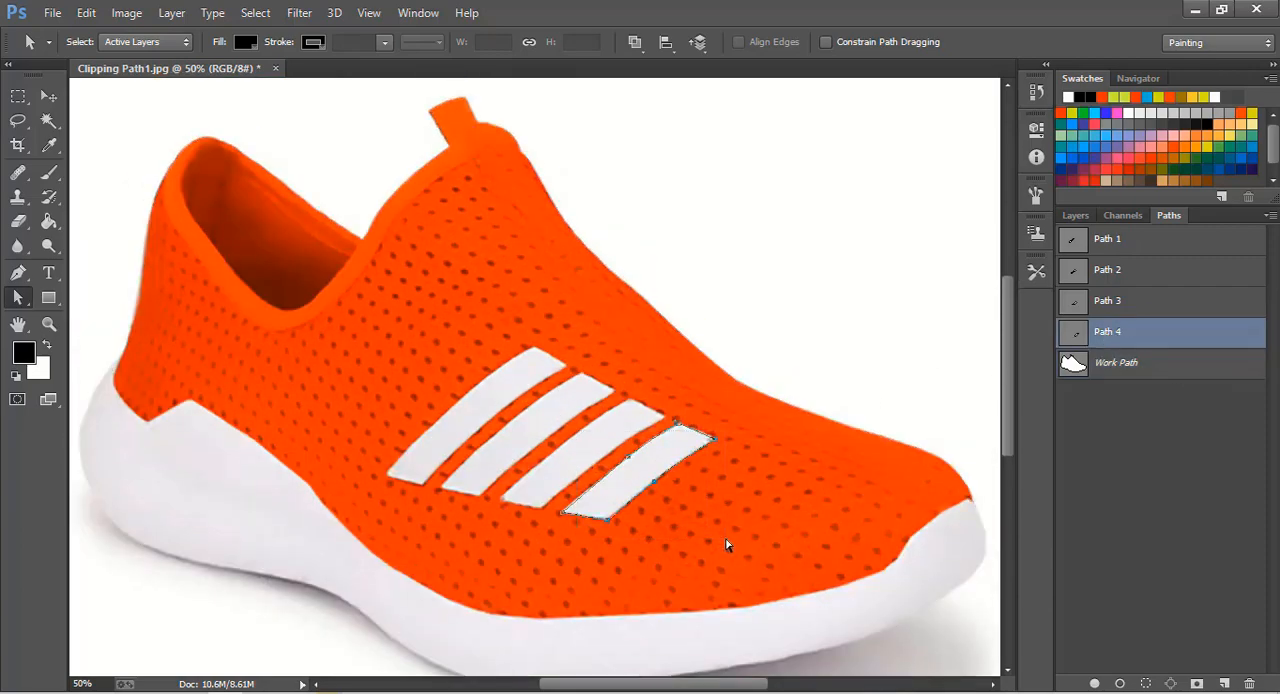
click(1074, 310)
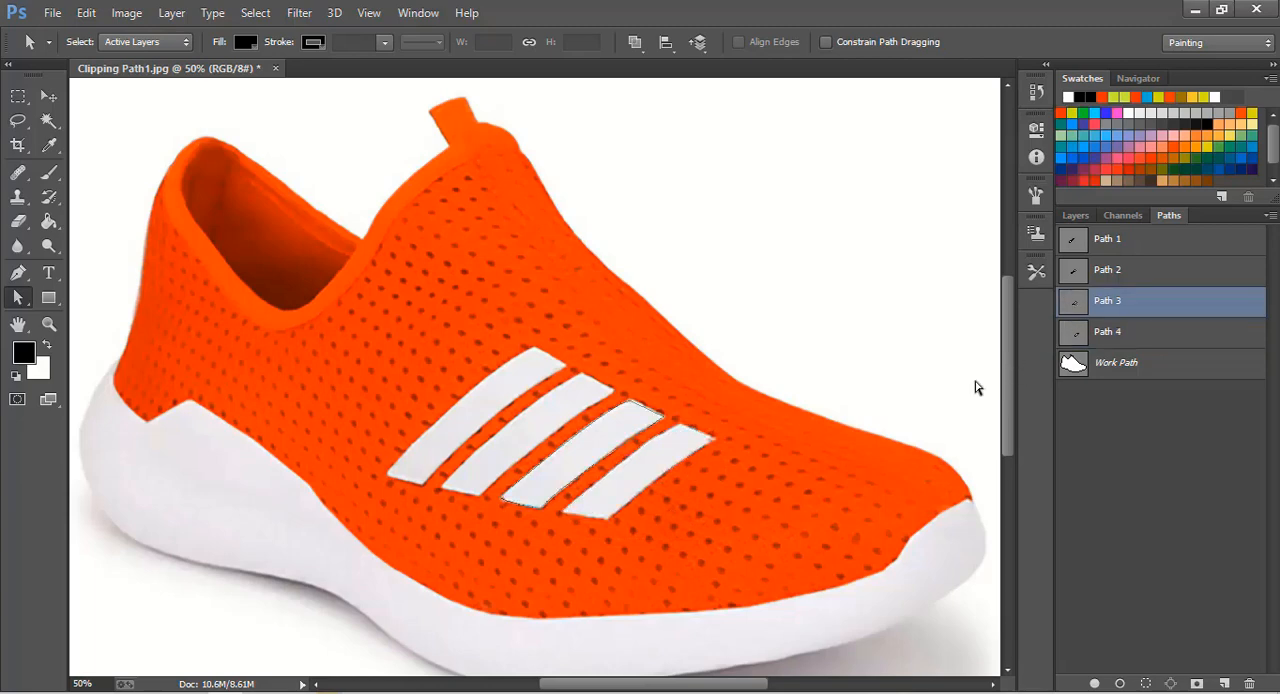
drag(566, 430, 663, 549)
- Convert the shoe's outer work path into a selection and invert it to select the area around the shoe
click(1074, 366)
scroll(542, 519, up, 1)
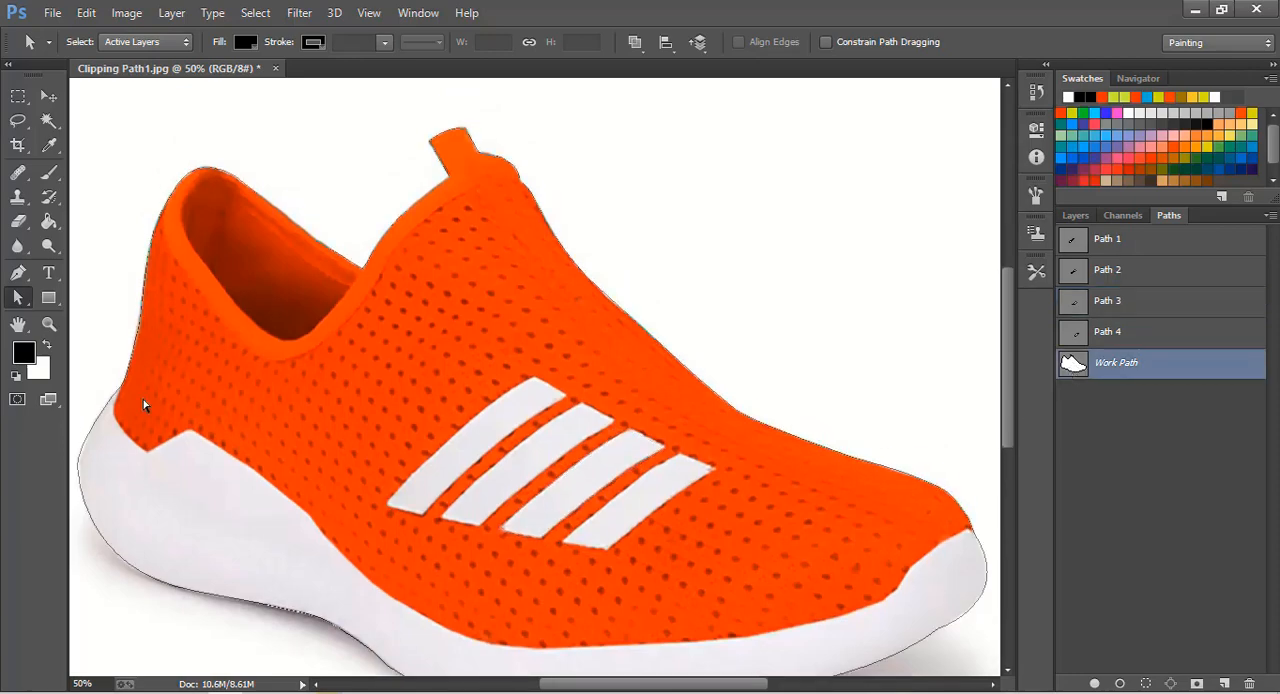
click(49, 323)
click(543, 45)
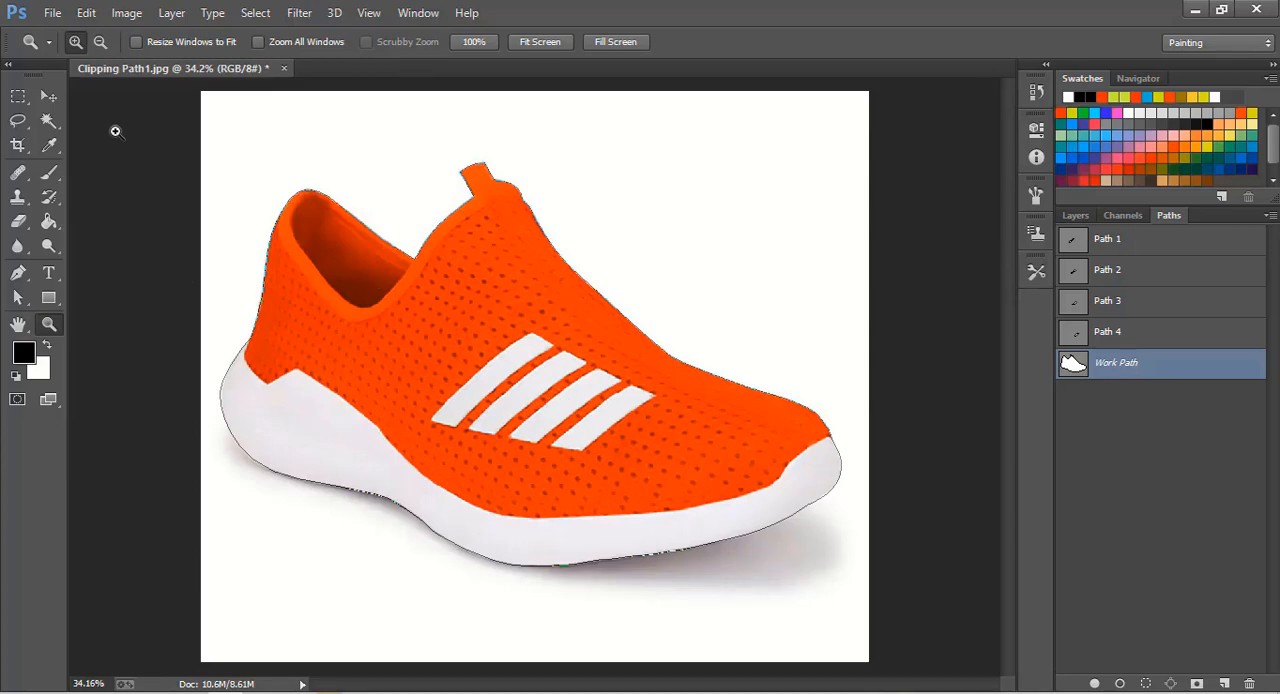
click(50, 100)
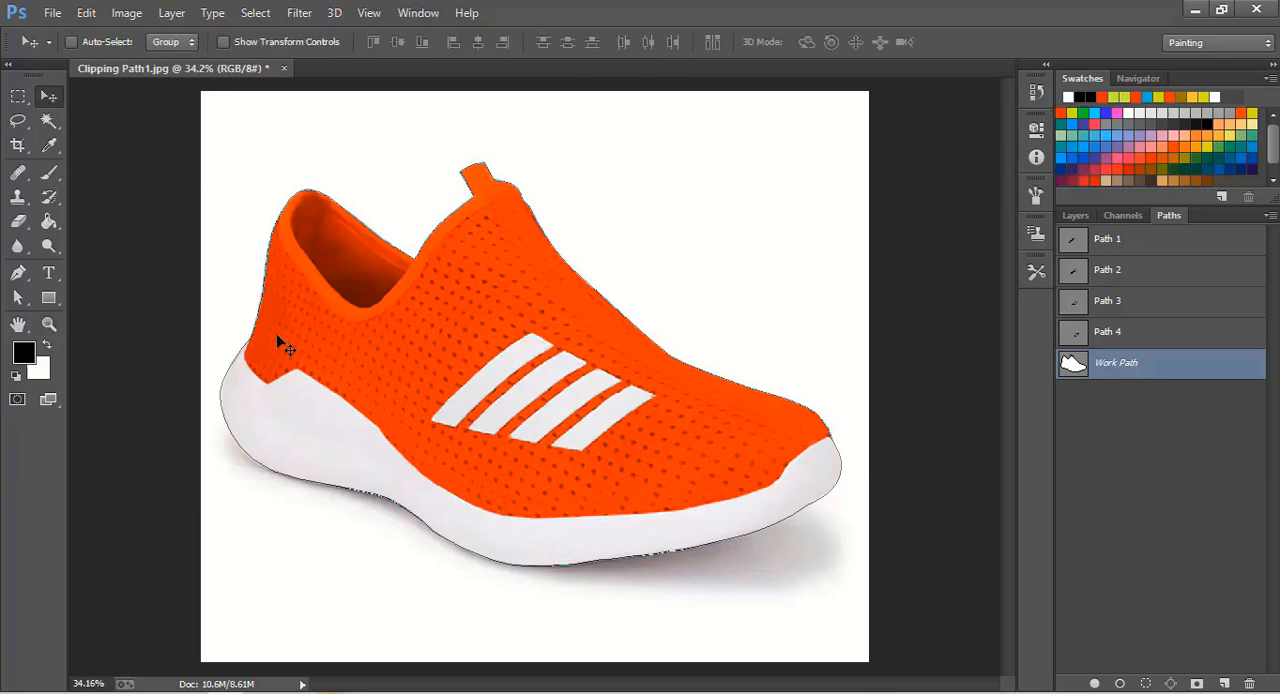
click(20, 299)
click(284, 289)
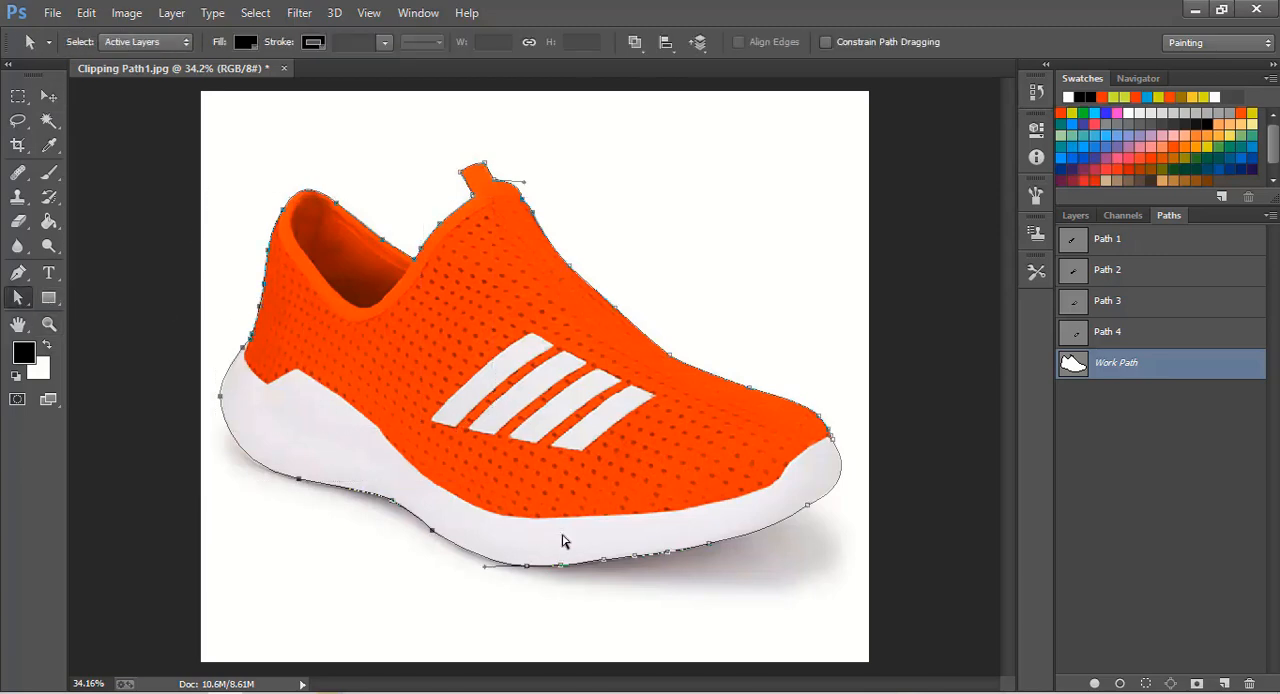
key(ctrl+shift+i)
key(ctrl+Return)
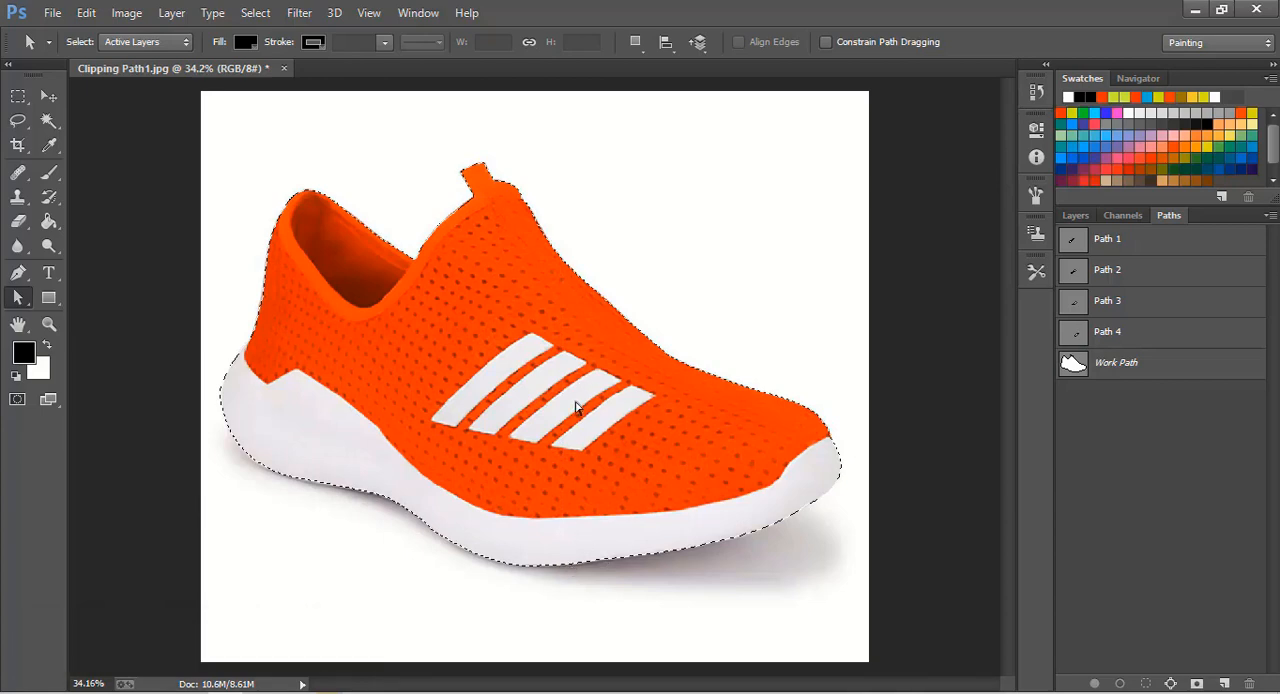
key(ctrl+shift+i)
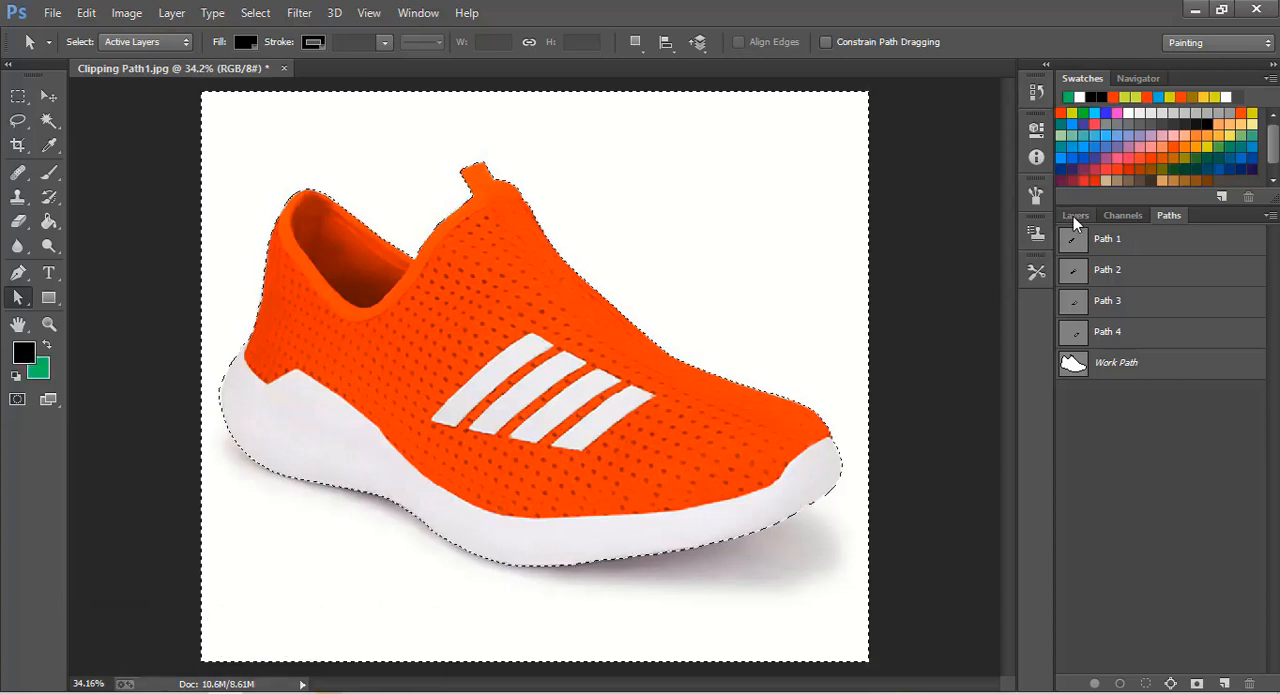
- Set the background colour to green and cut the selected area around the shoe from the Background layer
click(1073, 216)
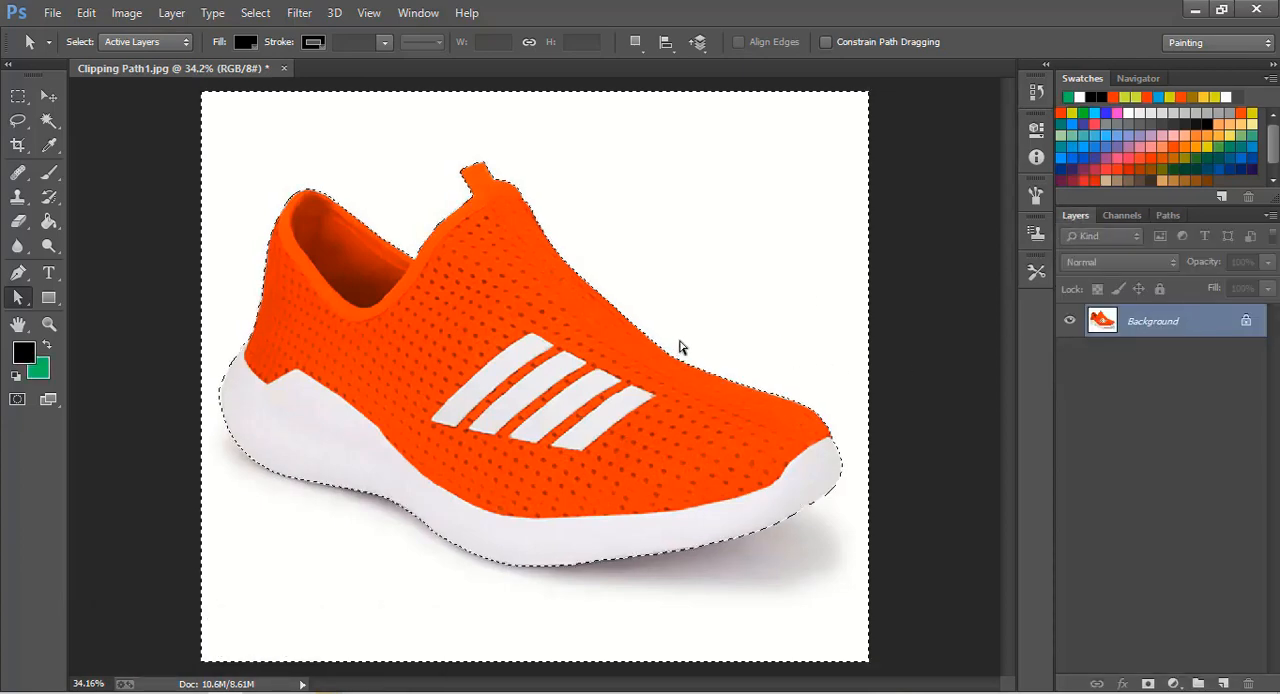
key(ctrl+x)
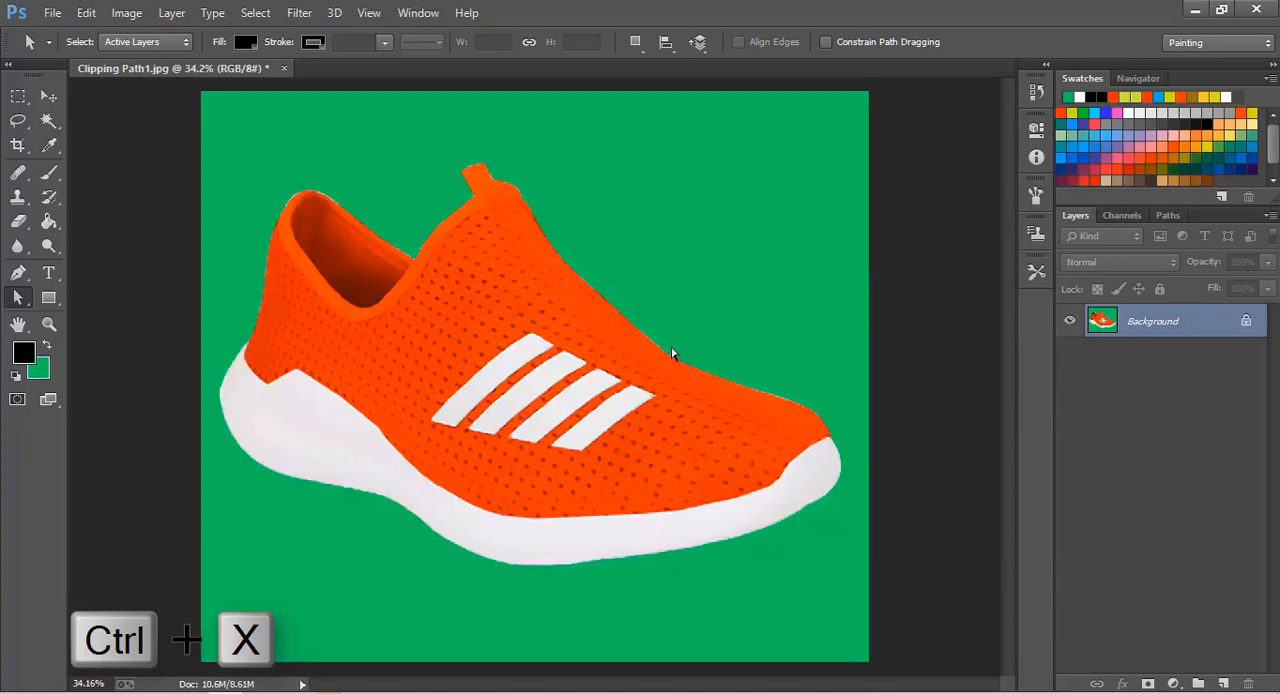
- Activate Path 1 around the shoe's first stripe and convert it into a selection
click(1165, 216)
click(1104, 242)
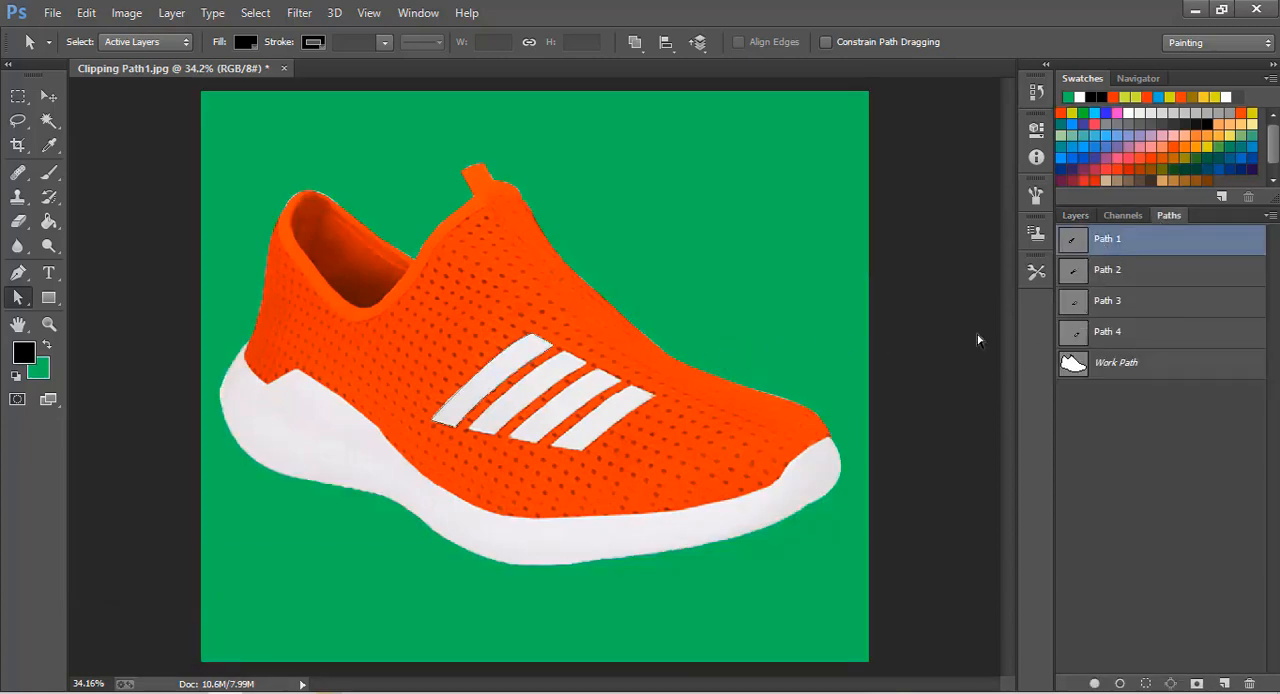
click(48, 324)
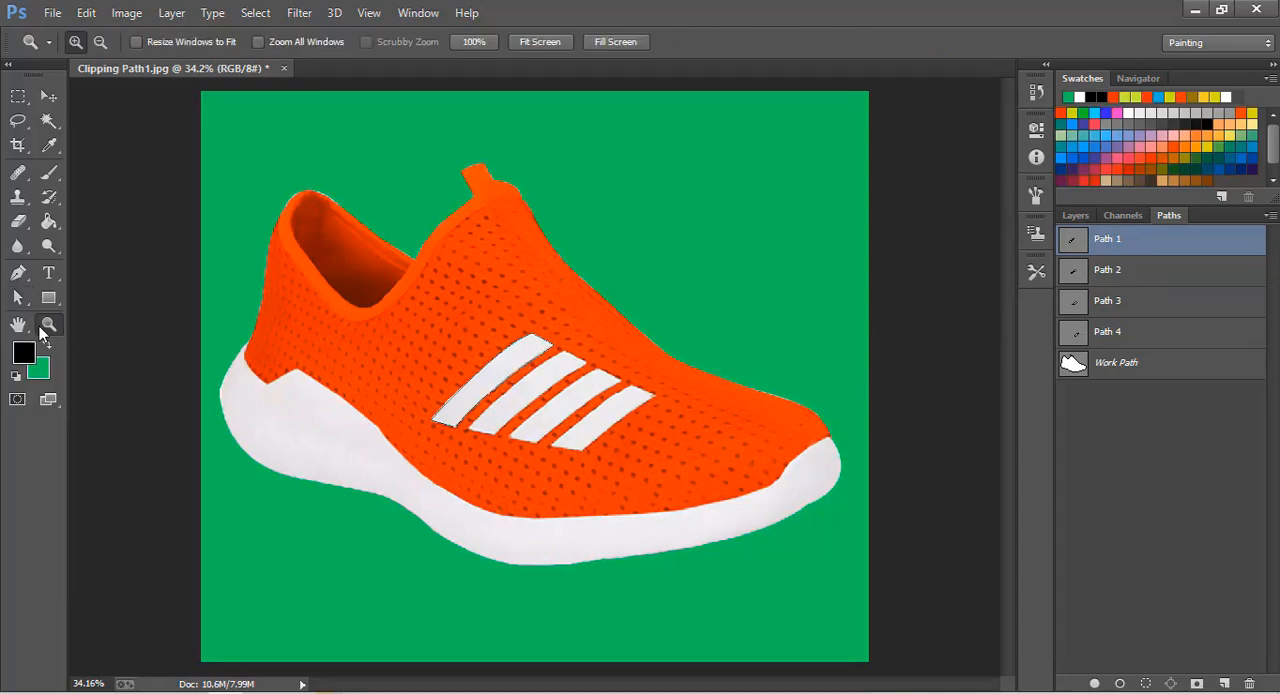
click(520, 358)
click(522, 360)
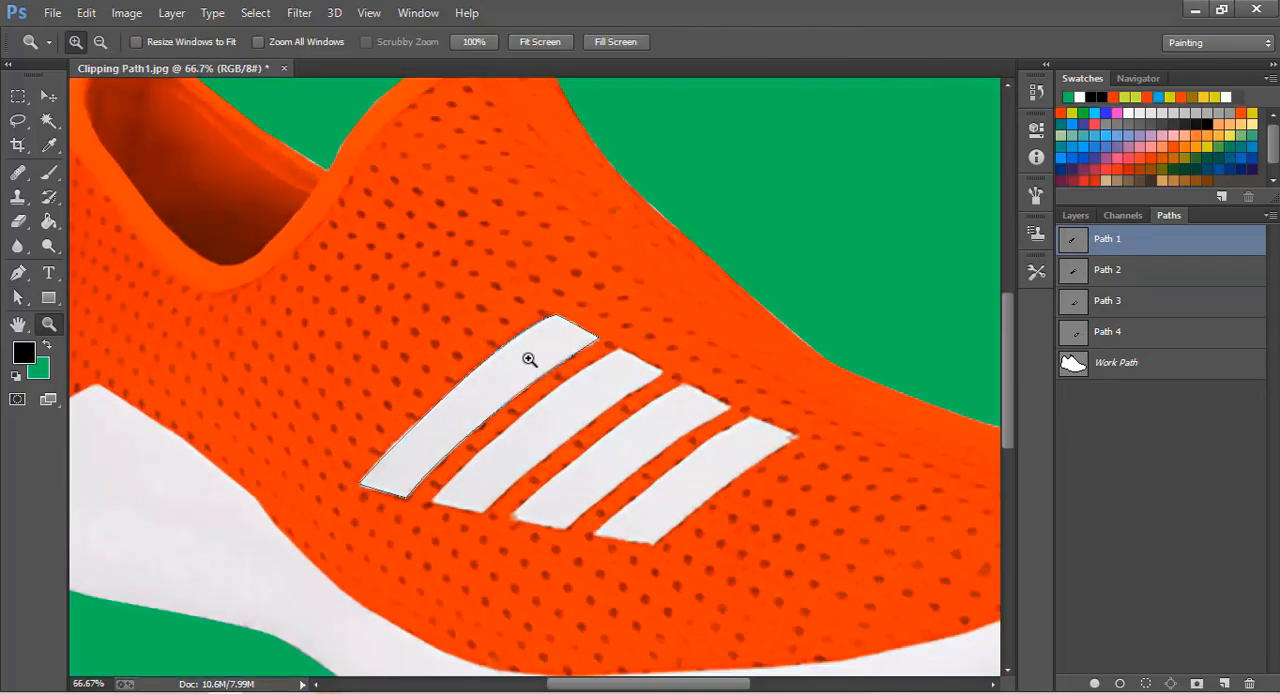
click(48, 96)
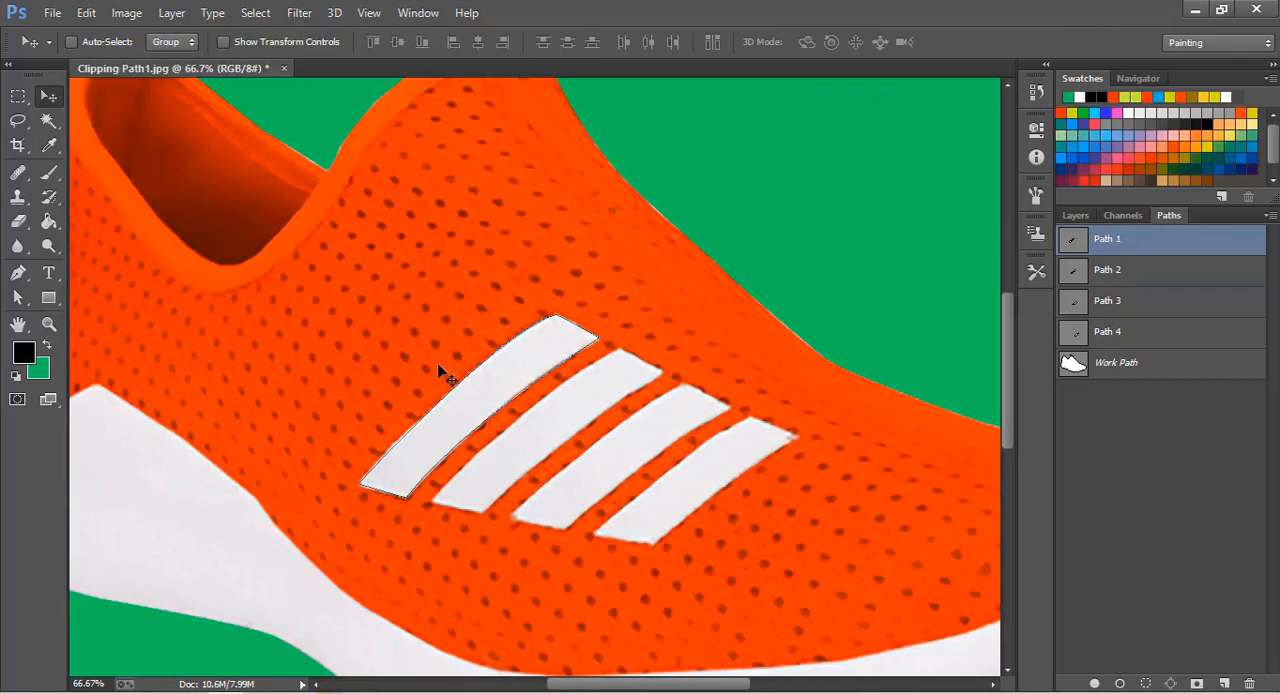
click(17, 297)
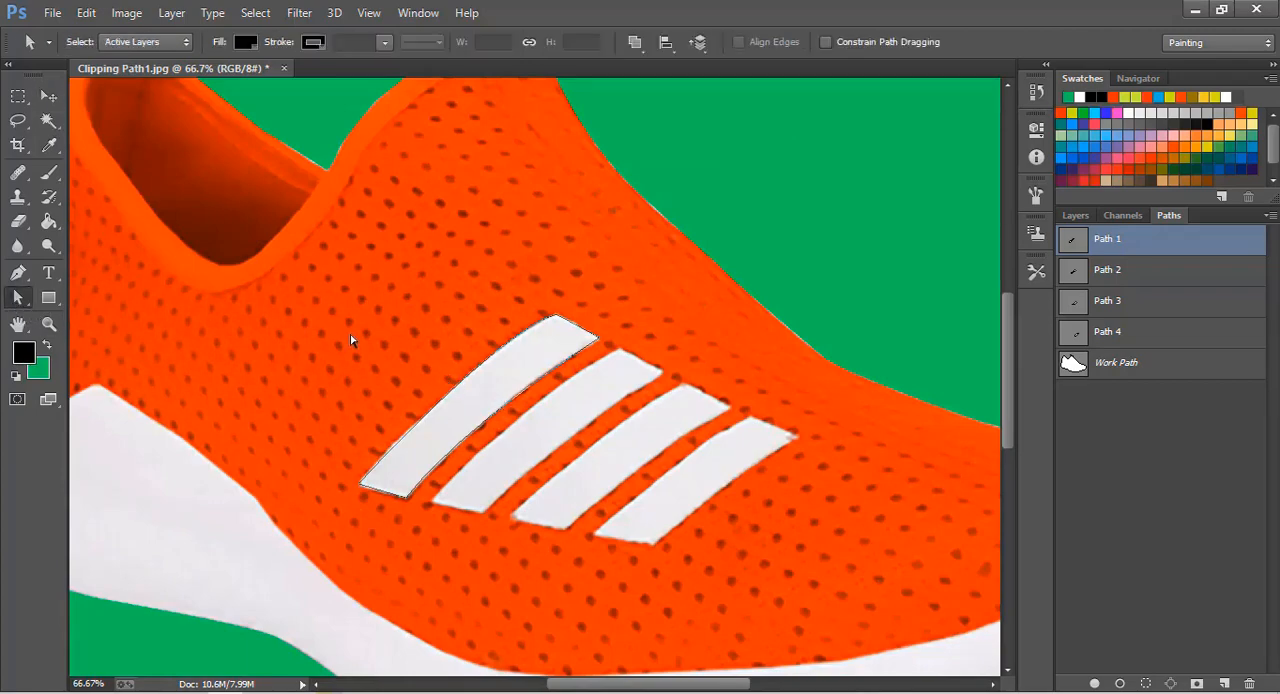
drag(375, 320, 555, 488)
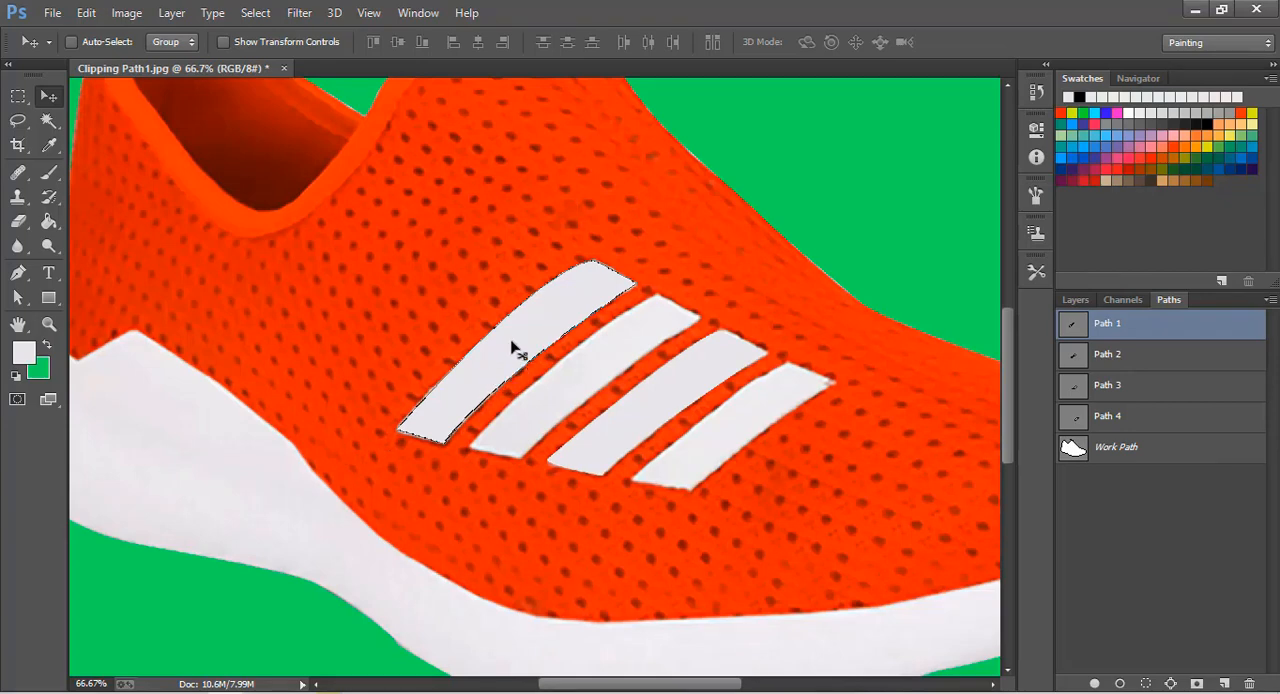
- Open the Hue/Saturation adjustment for the first stripe and try hue -180, saturation +86 and lightness +72
click(127, 13)
mouse_move(140, 70)
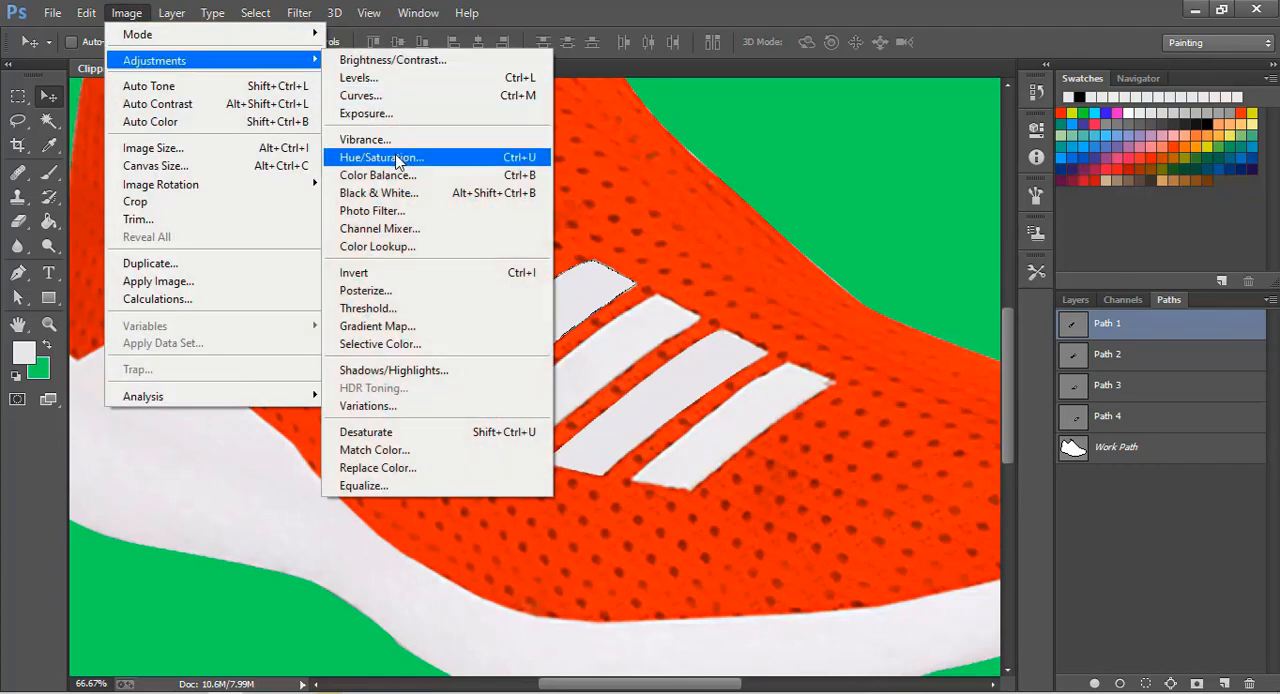
click(380, 158)
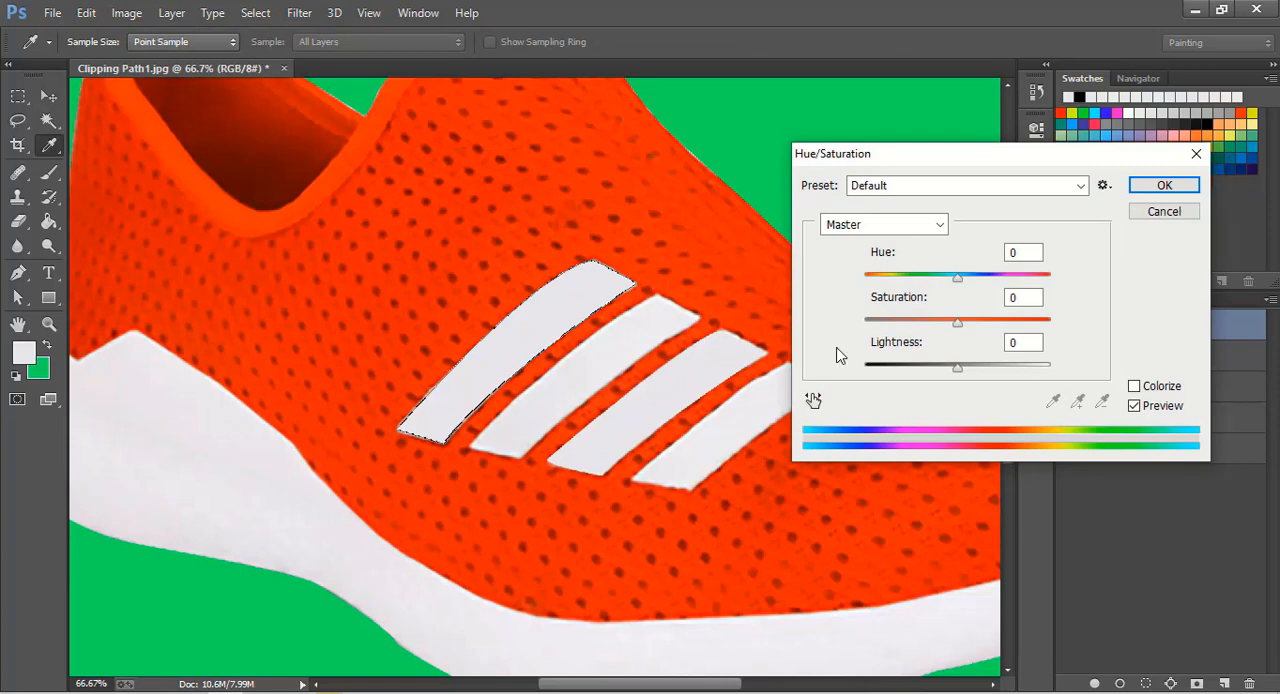
drag(958, 280, 865, 280)
drag(958, 369, 1026, 370)
drag(957, 325, 1043, 337)
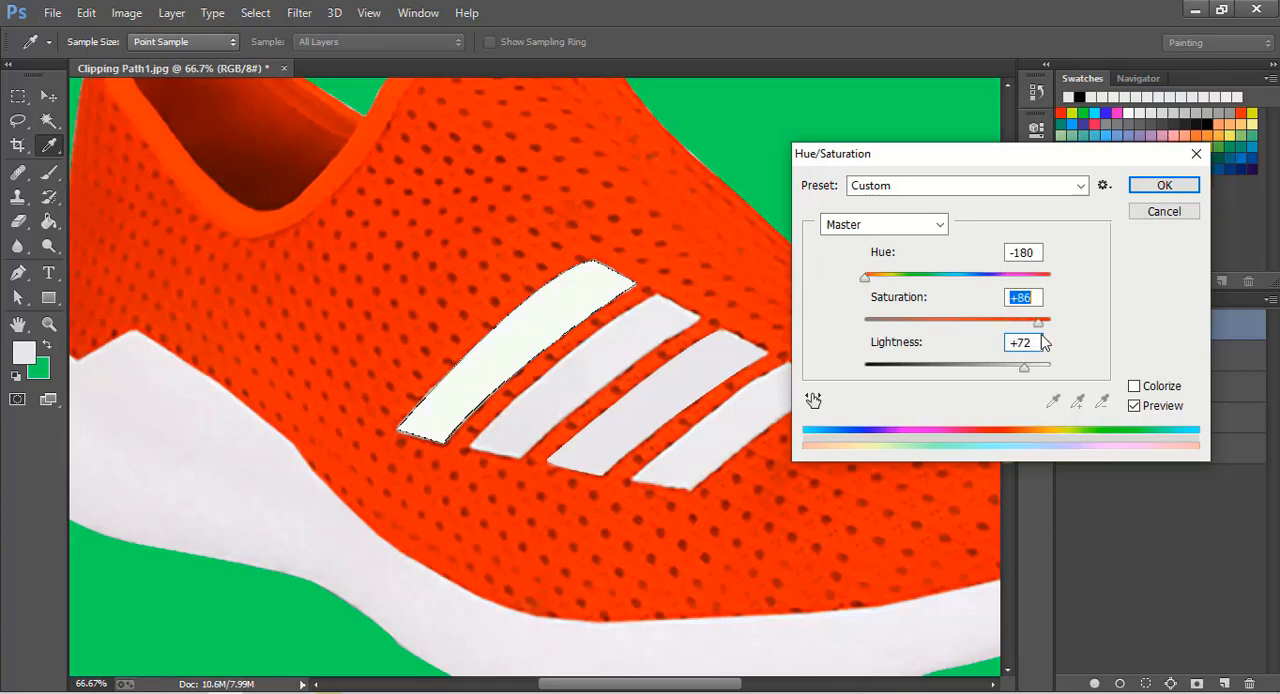
- Try hues of +42, +180 and -46 on the first stripe with saturation and lightness both at +100
drag(867, 280, 997, 280)
drag(1024, 368, 1066, 369)
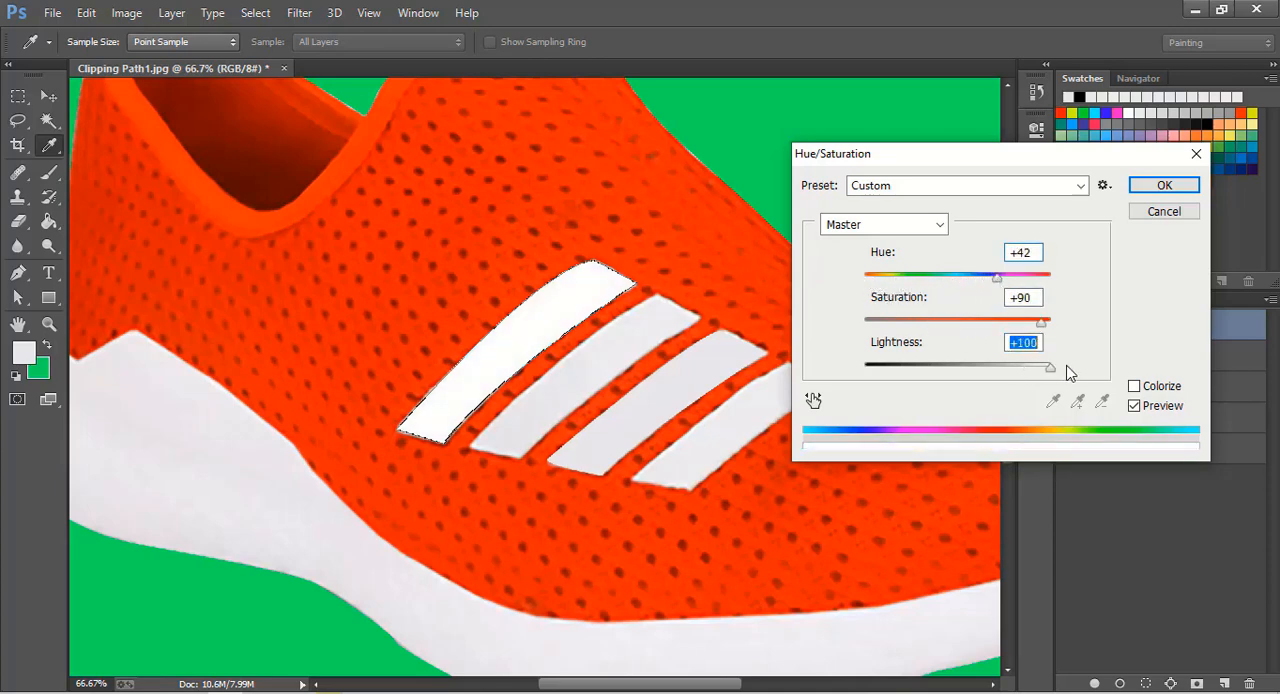
click(1038, 322)
click(1055, 325)
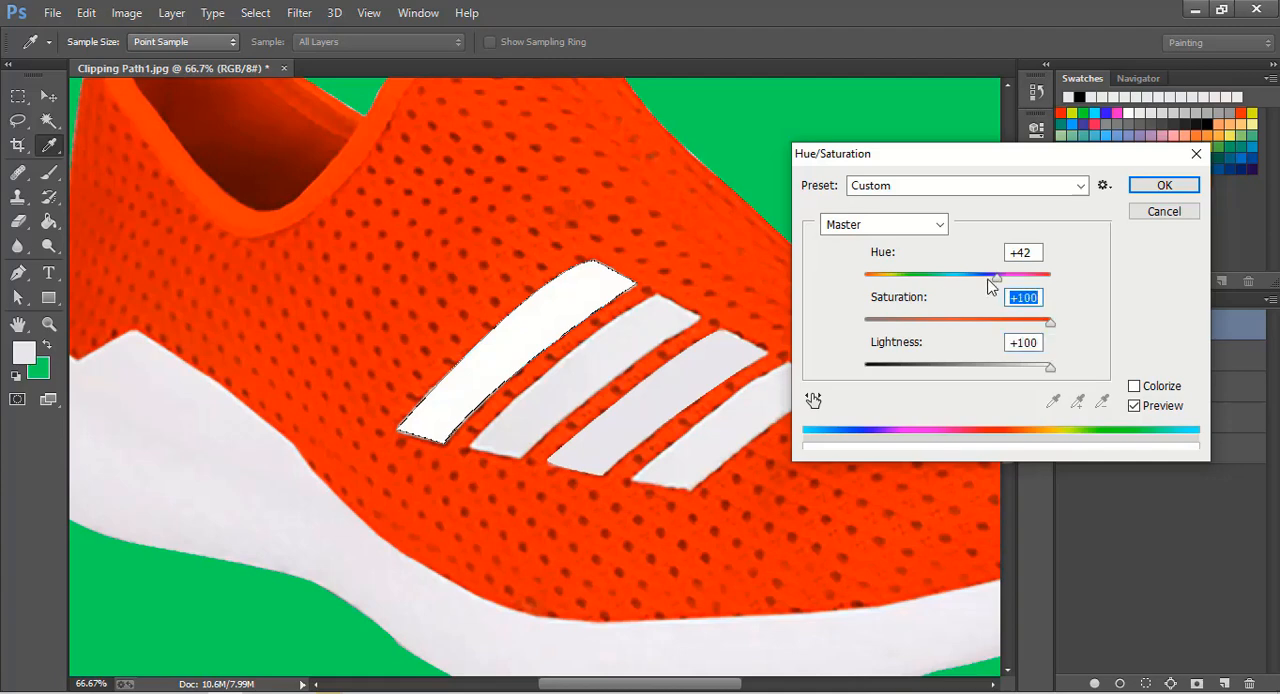
drag(992, 280, 1052, 282)
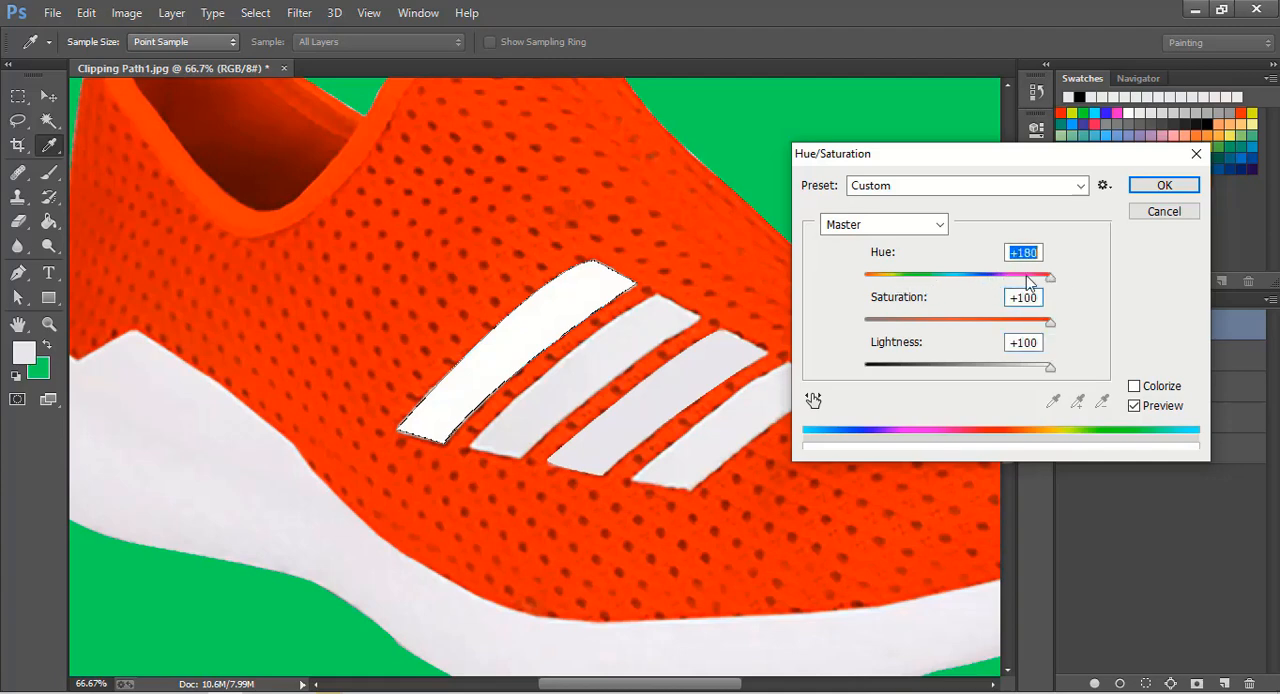
click(928, 278)
drag(1134, 162, 928, 152)
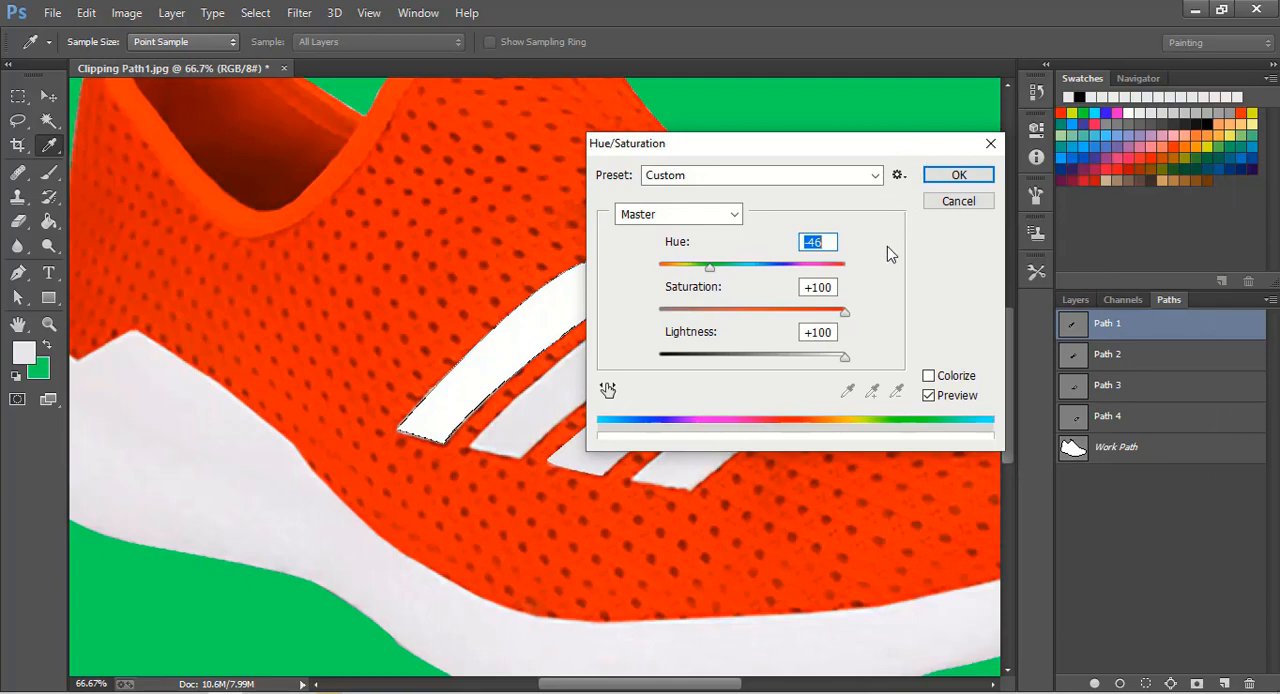
drag(820, 146, 1010, 170)
- Recolour the first stripe pink with hue +59, saturation +99 and lightness -67, and apply the adjustment
drag(1032, 388, 880, 384)
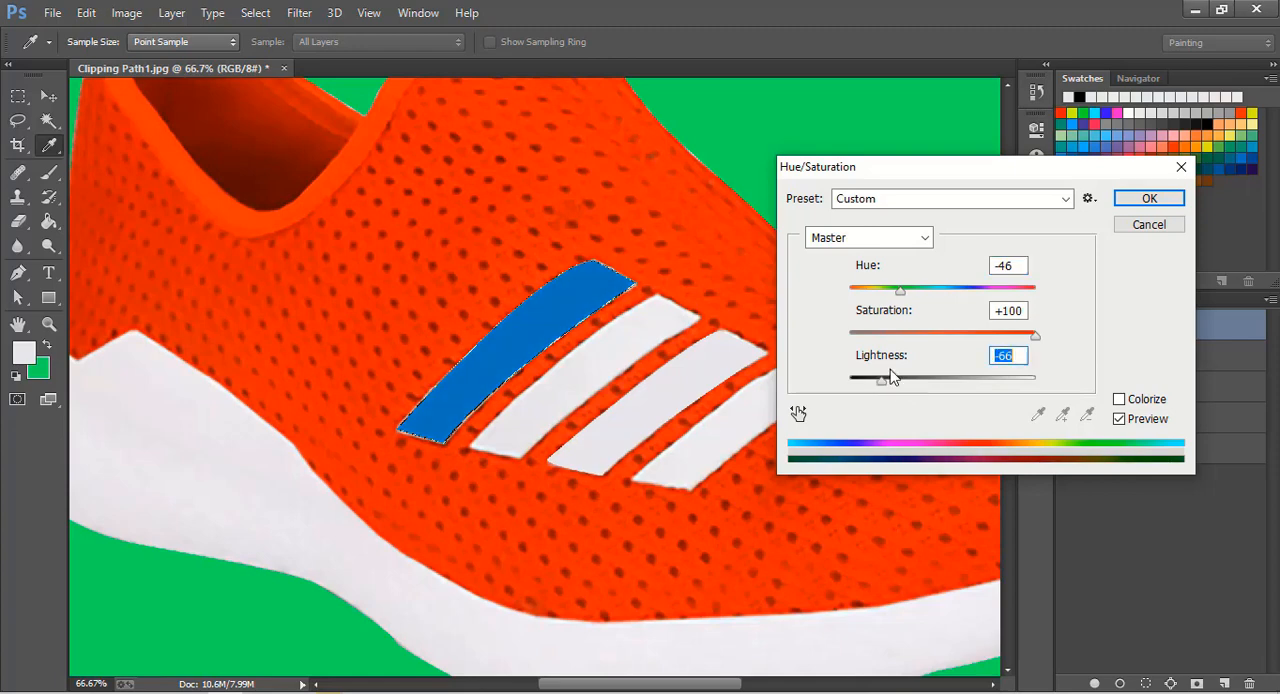
drag(901, 290, 1038, 291)
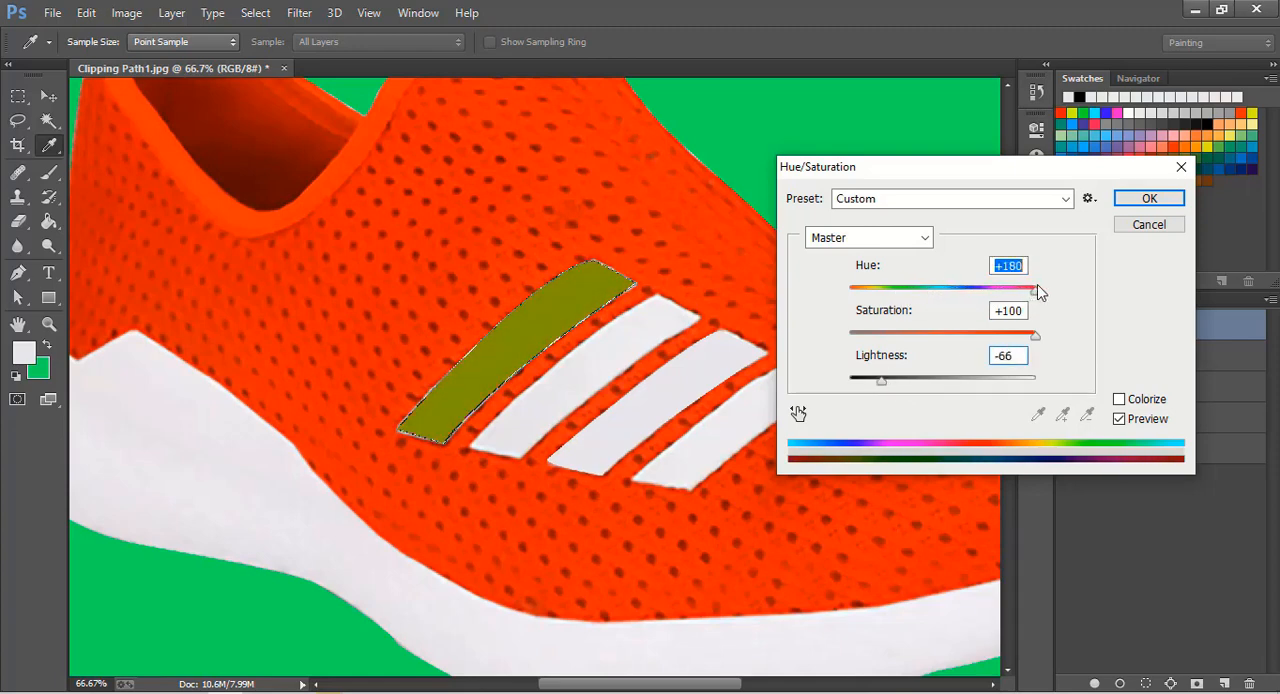
mouse_move(1034, 334)
mouse_down()
mouse_move(985, 340)
mouse_move(1037, 346)
mouse_up()
mouse_move(889, 380)
mouse_down()
mouse_move(855, 382)
mouse_move(900, 382)
mouse_move(880, 382)
mouse_up()
drag(1034, 296, 990, 307)
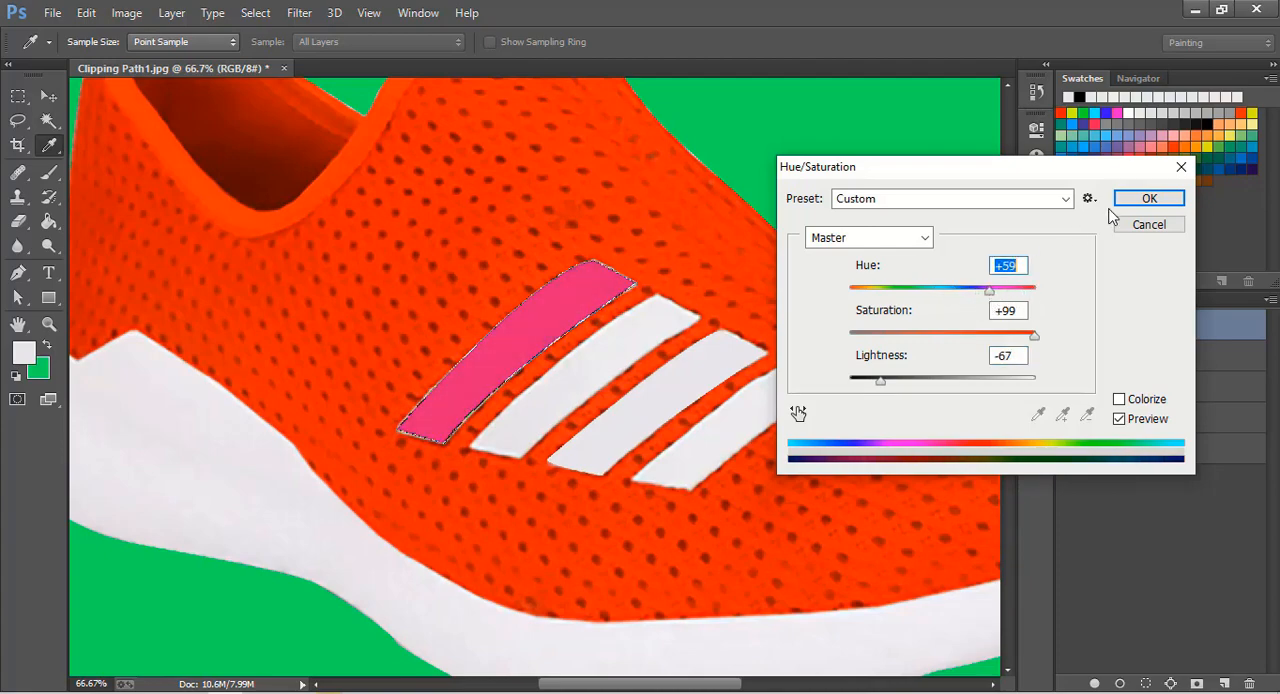
click(1146, 198)
key(v)
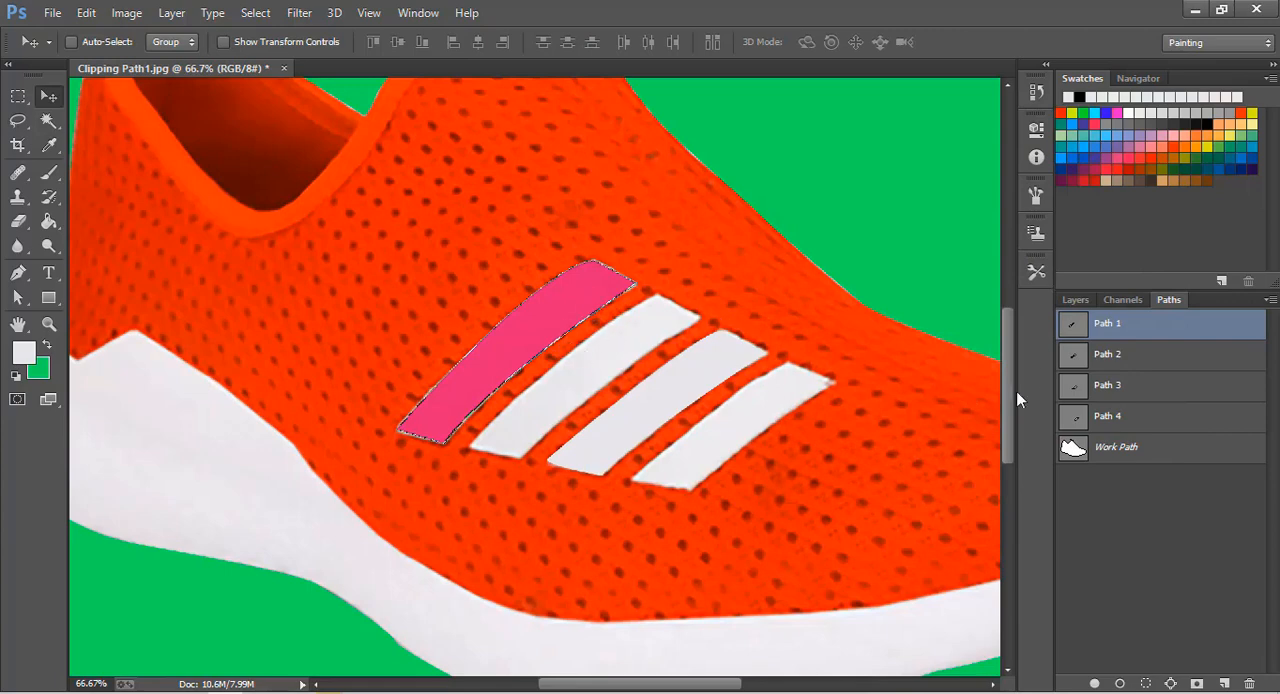
- Activate Path 3 around the third stripe and convert it into a selection
click(1108, 360)
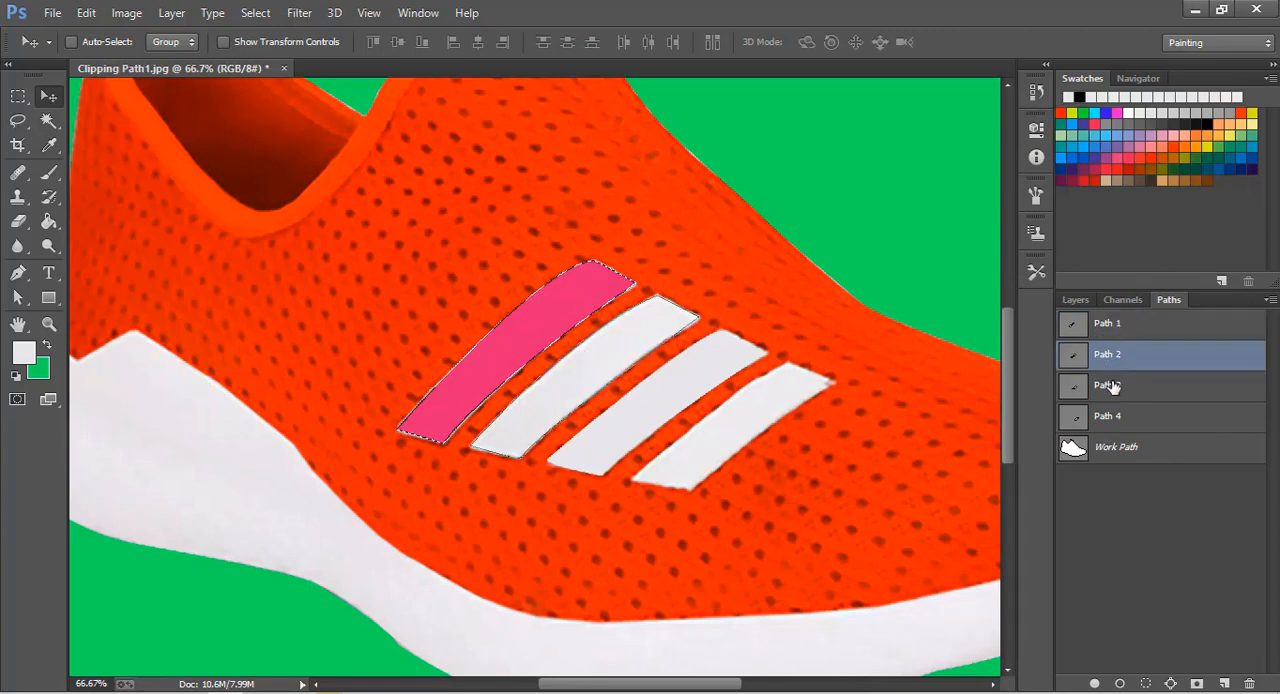
click(1108, 386)
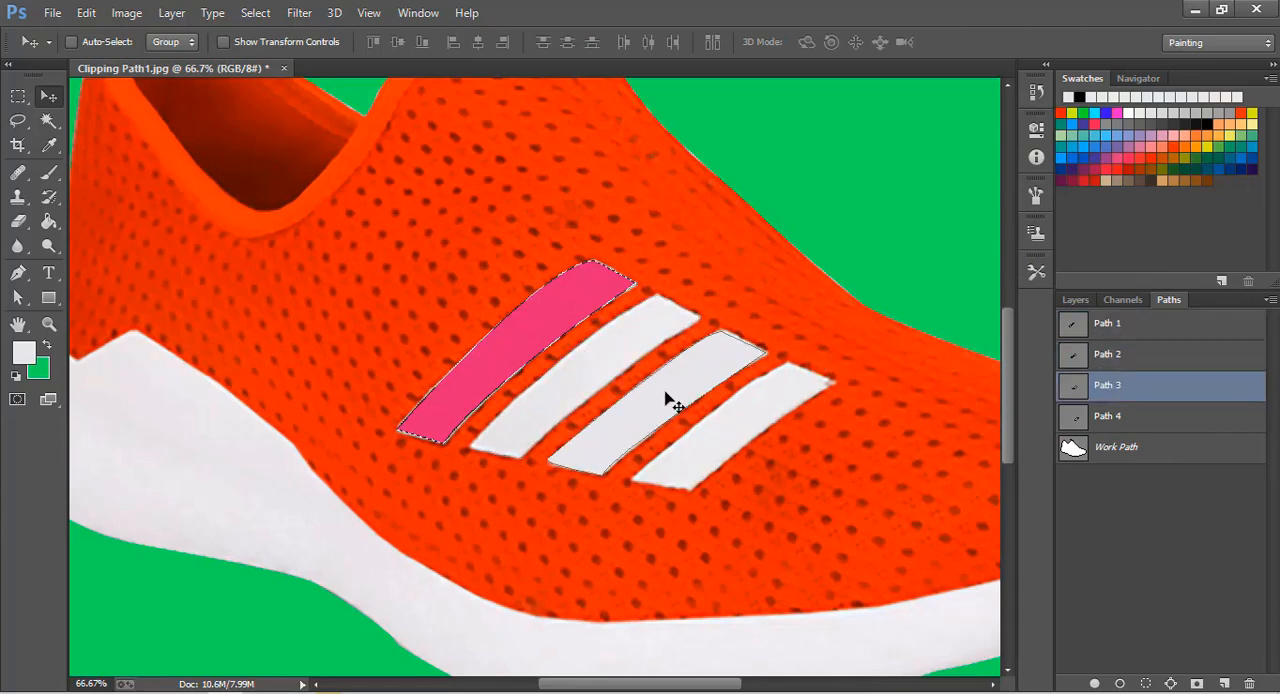
click(1121, 682)
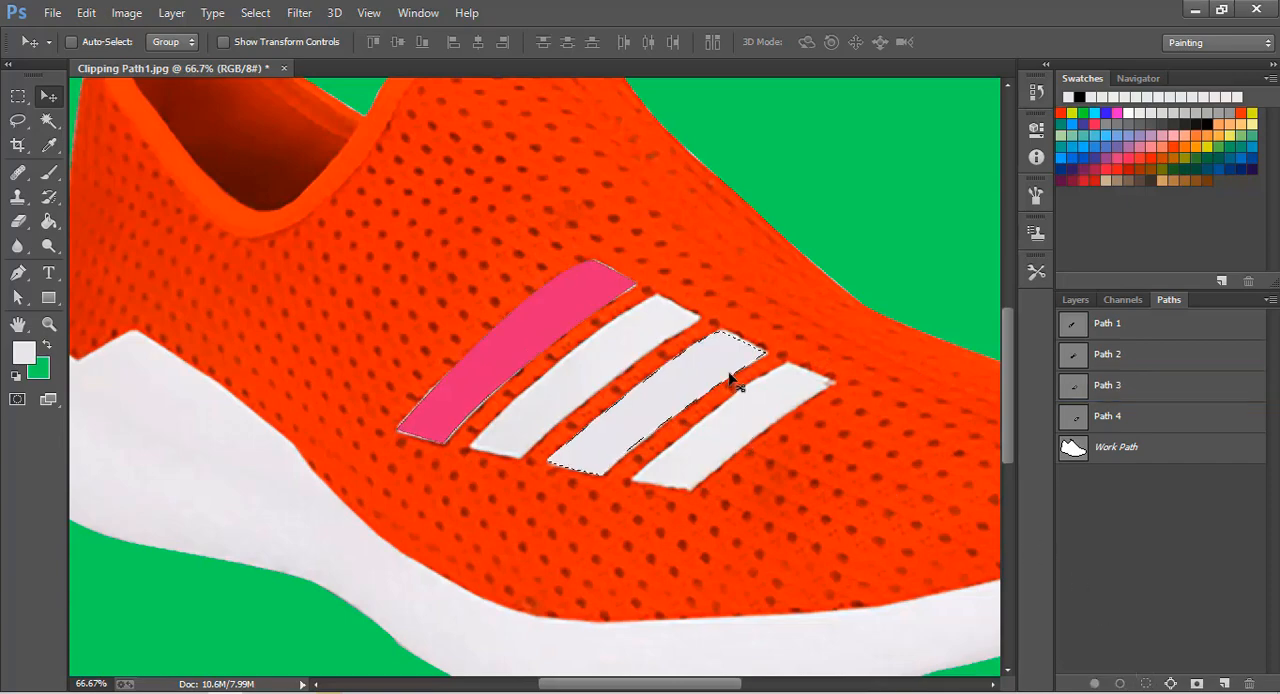
- Open the Hue/Saturation adjustment for the third stripe and try hue -41, saturation -32 and lightness -73
click(113, 18)
mouse_move(135, 62)
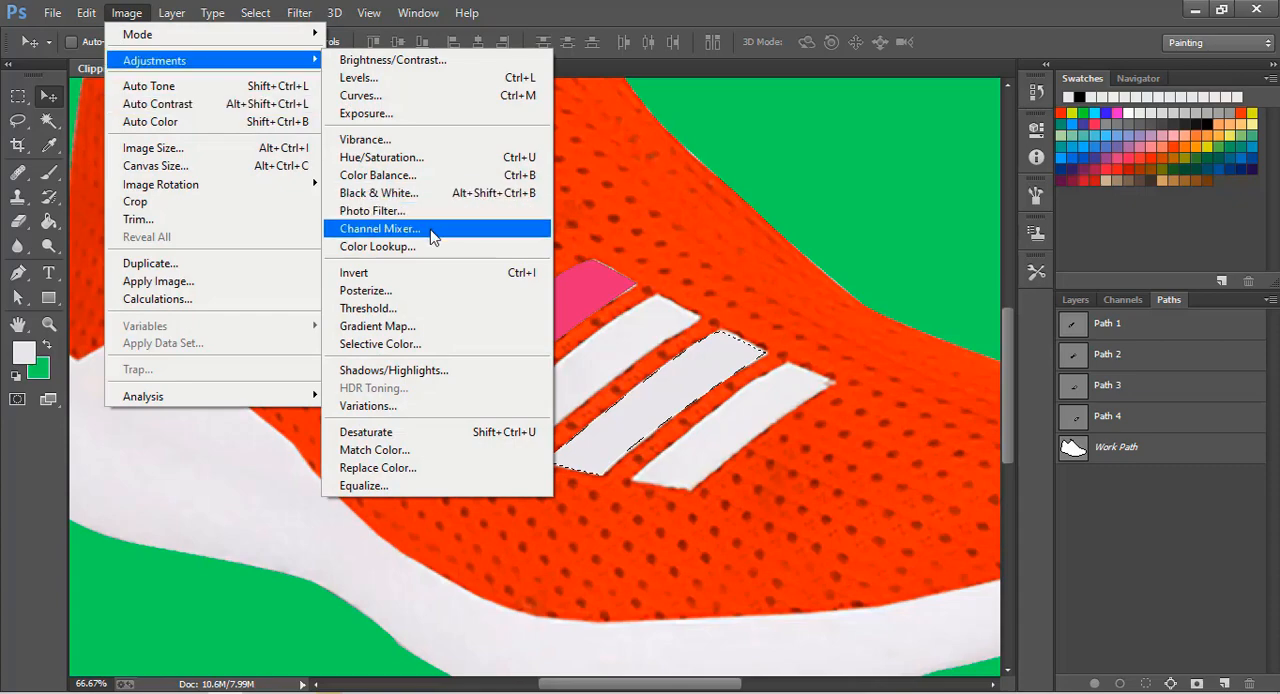
click(381, 157)
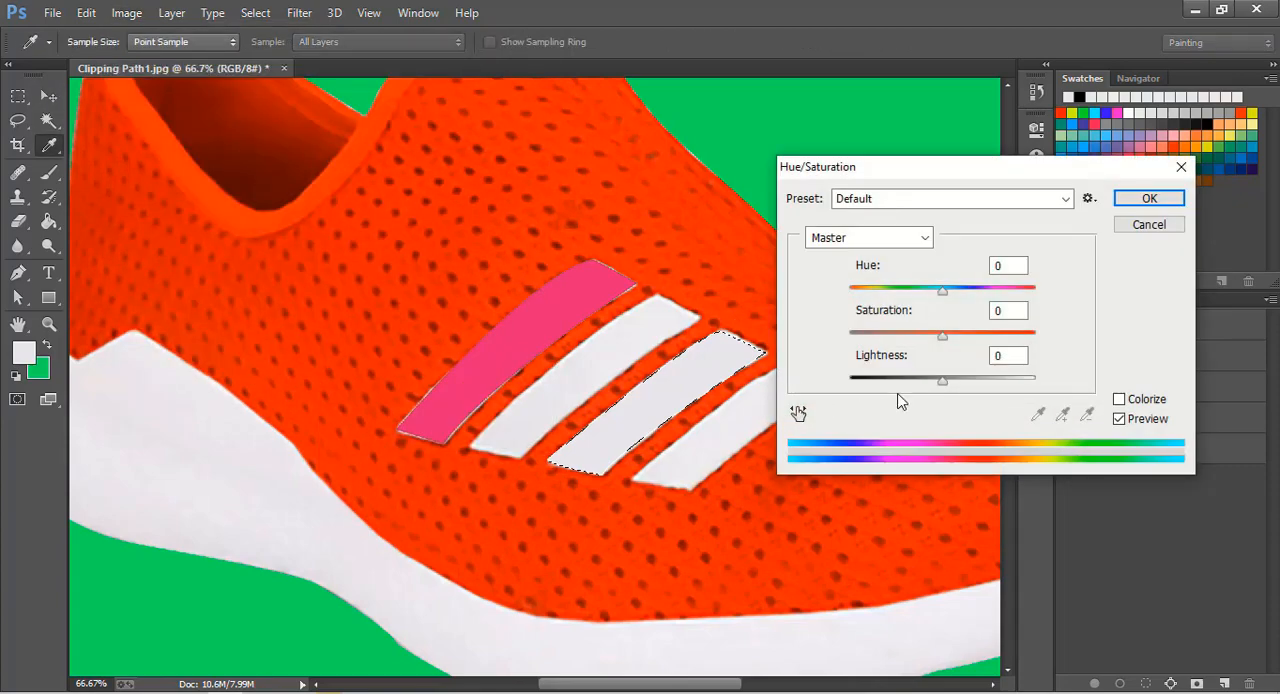
drag(950, 388, 875, 381)
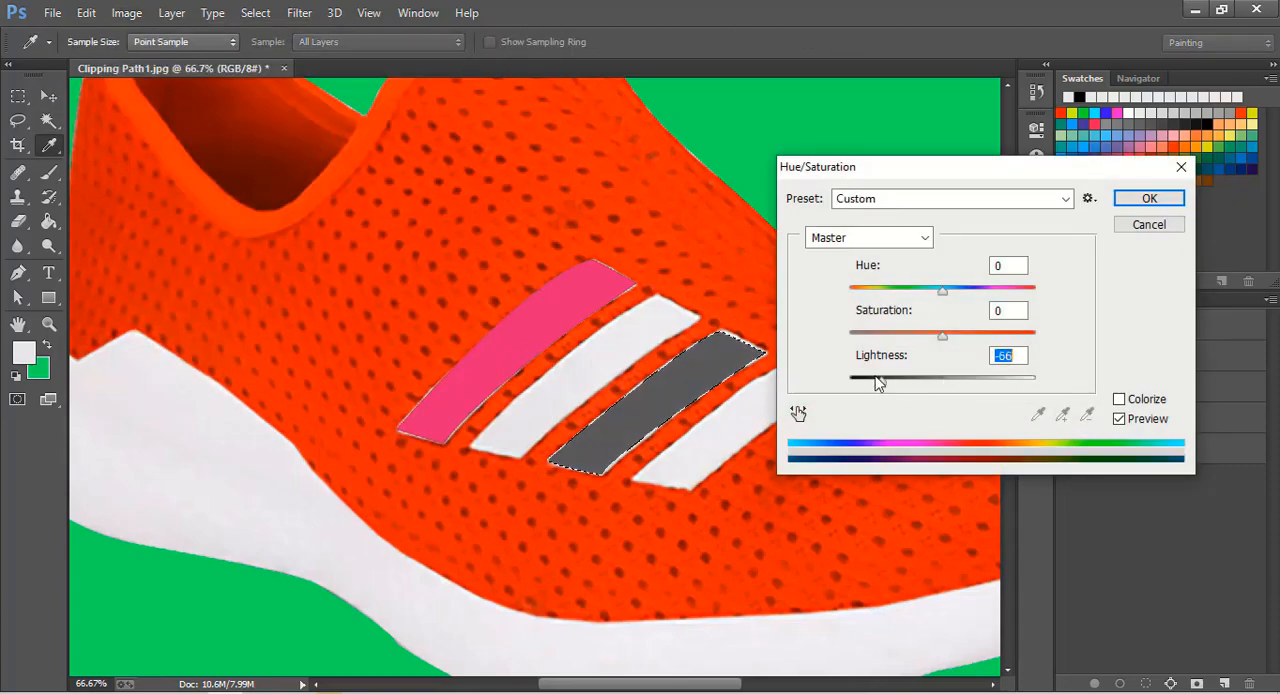
drag(942, 345, 914, 345)
drag(942, 292, 904, 290)
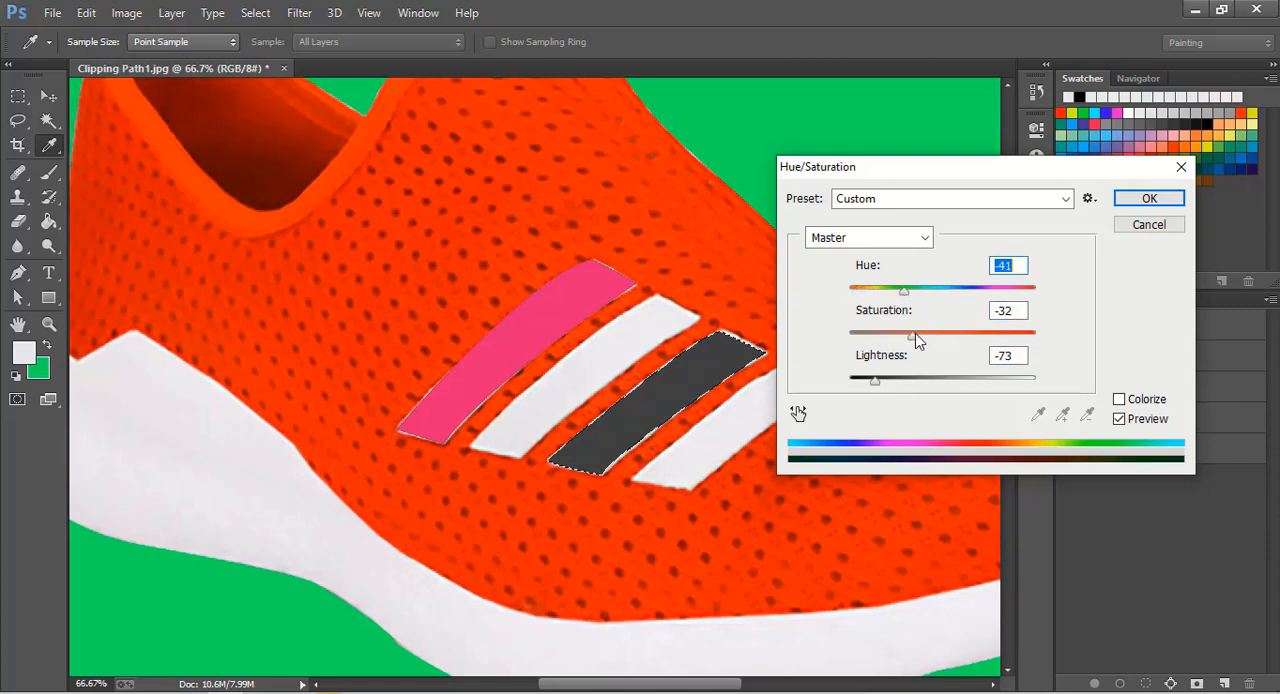
- Recolour the third stripe dark green with saturation +98, lightness -63 and a strongly negative hue, and apply the adjustment
drag(913, 336, 1033, 336)
drag(904, 290, 1030, 336)
mouse_move(875, 380)
mouse_down()
mouse_move(974, 382)
mouse_move(885, 386)
mouse_up()
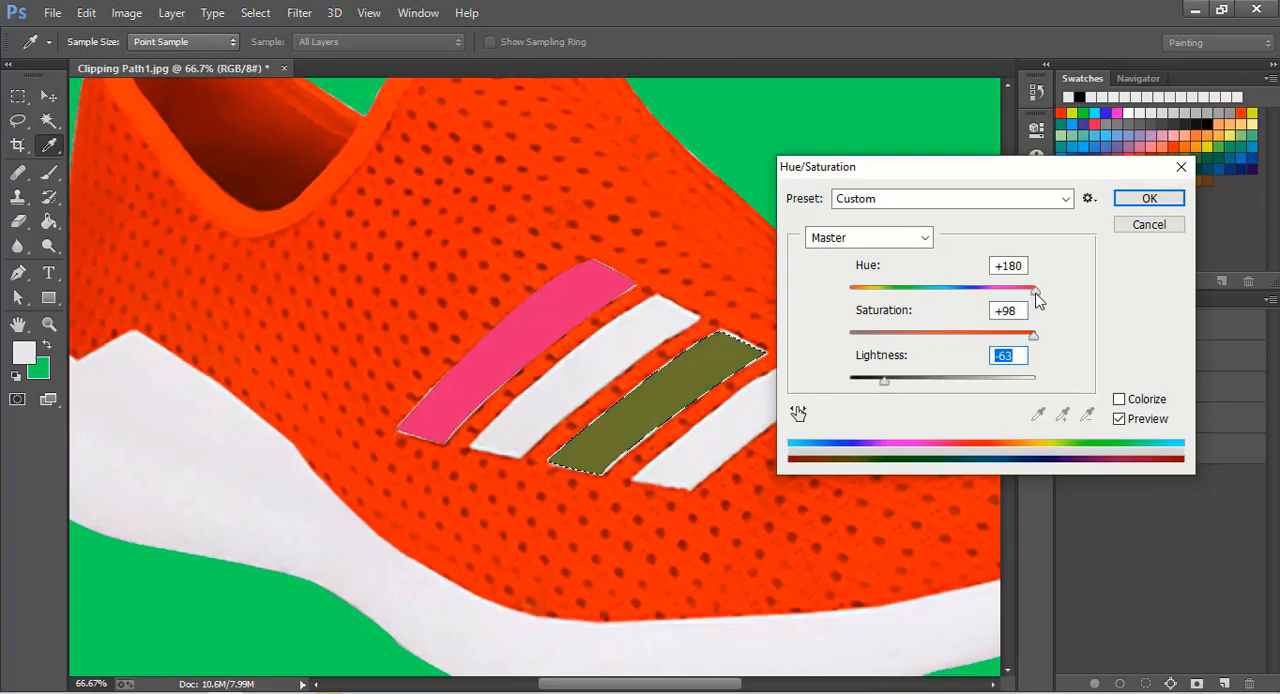
drag(1035, 290, 869, 296)
click(1150, 199)
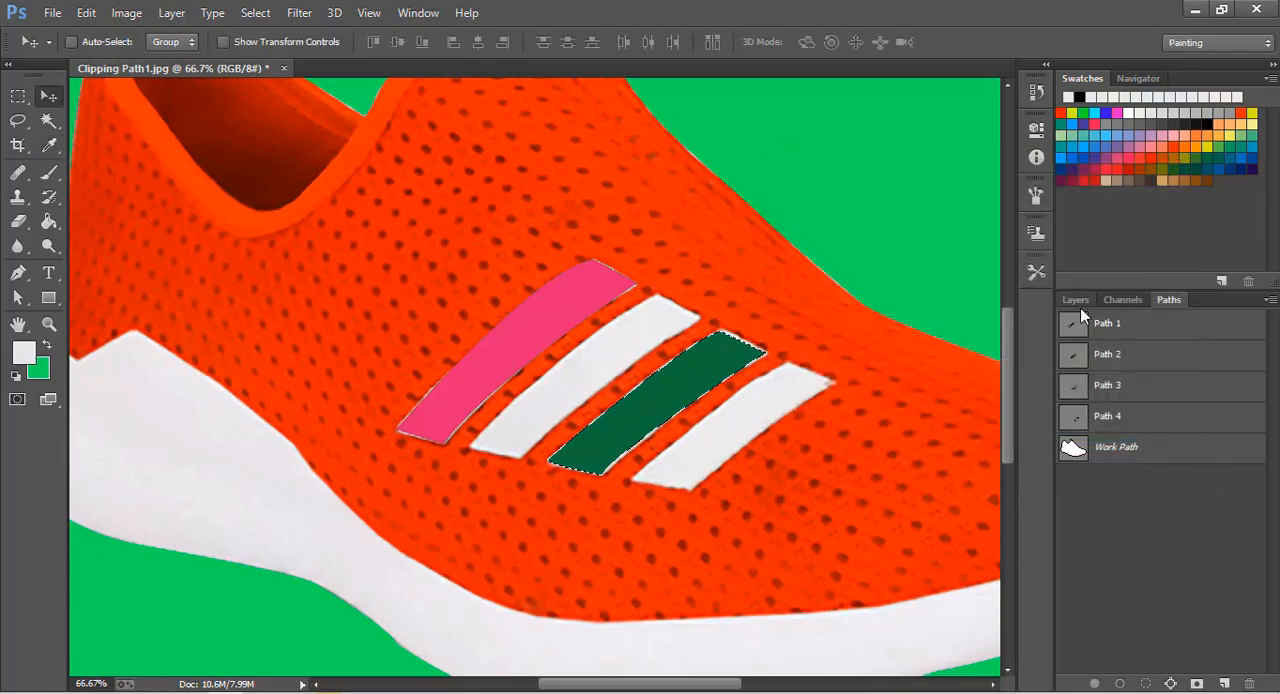
- Fit the whole image on screen to review the shoe with its recoloured stripes
click(48, 323)
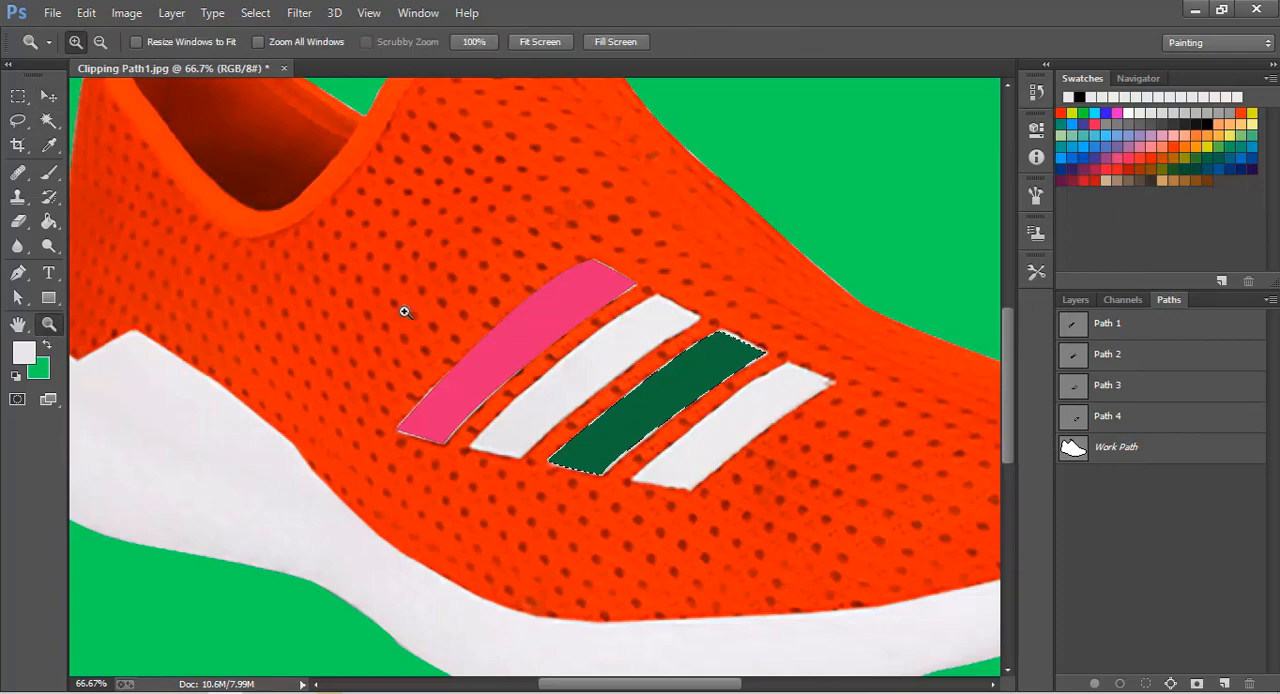
click(535, 45)
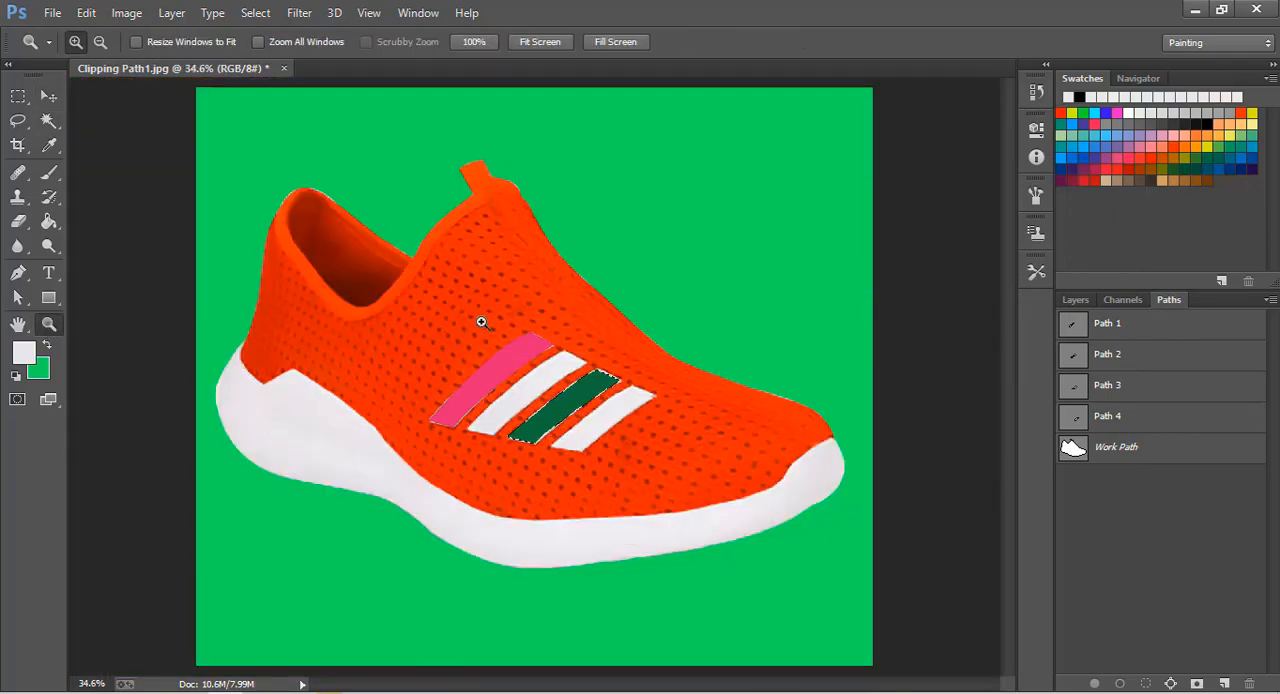
click(48, 97)
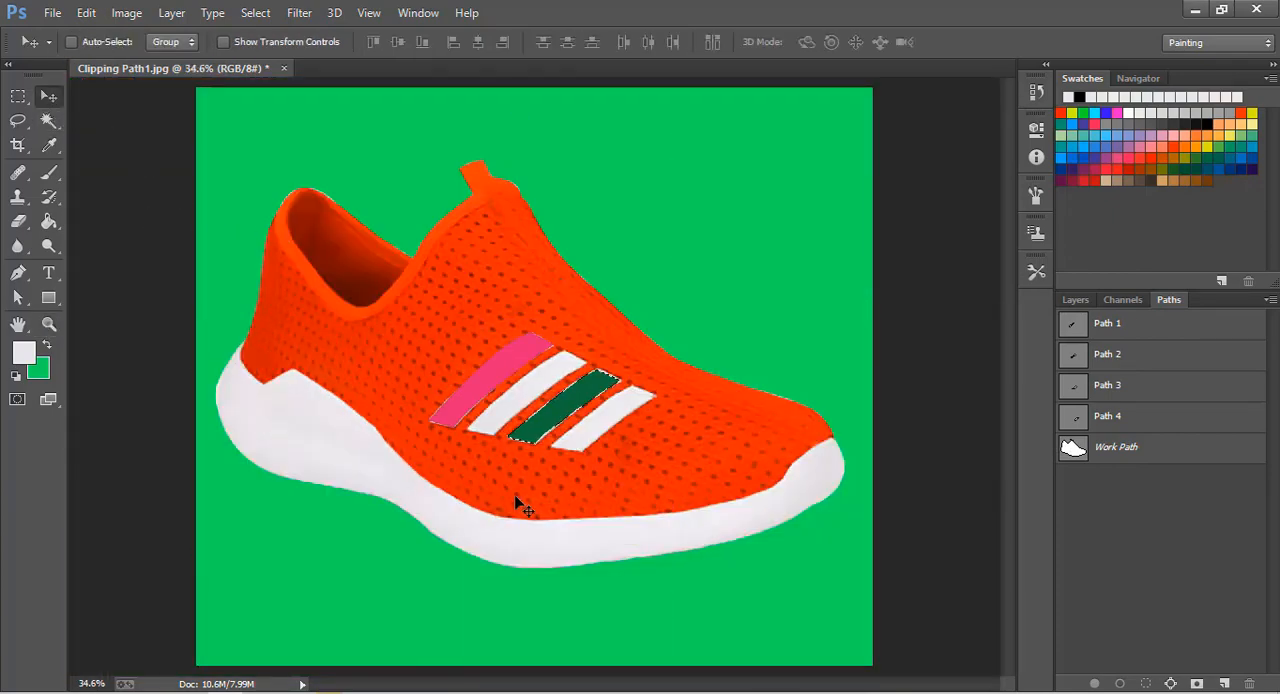